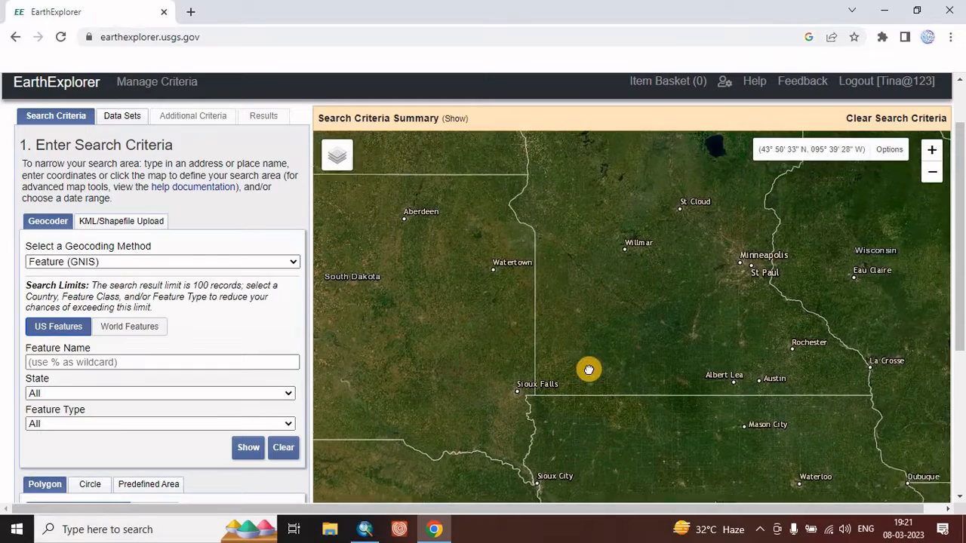
pyautogui.moveTo(716, 292); pyautogui.dragTo(654, 325)
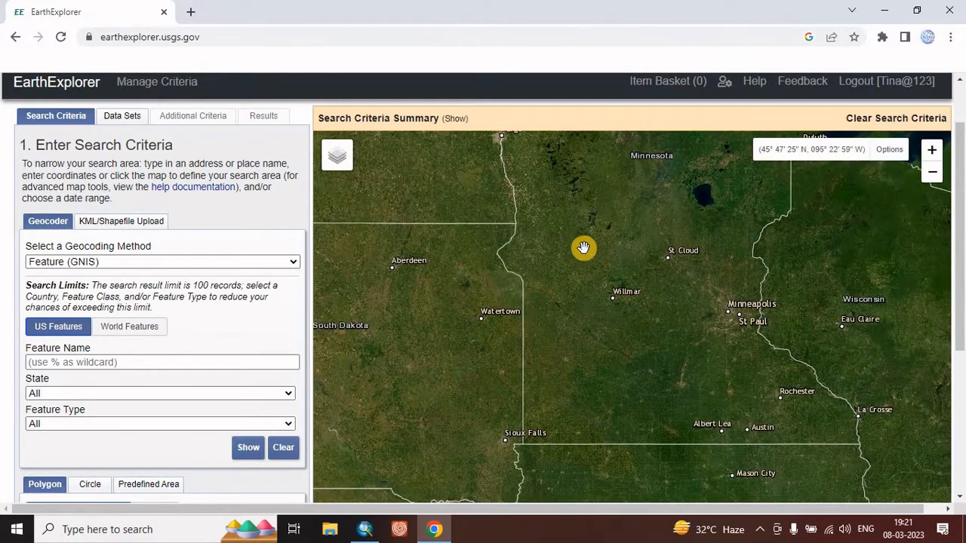
pyautogui.moveTo(623, 252); pyautogui.dragTo(612, 294)
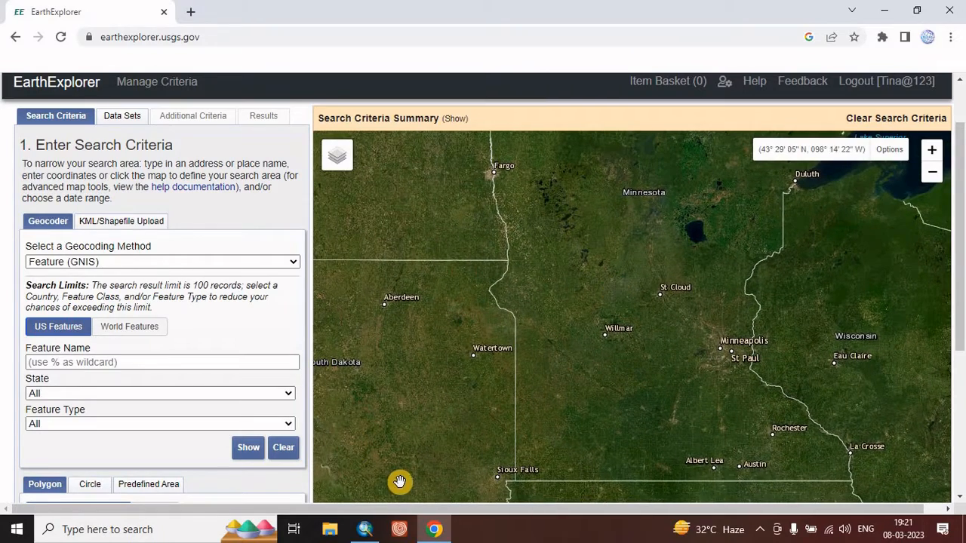
# Switch to ArcMap and add the india-village-census-2001-WB shapefile from the WB administrative boundary folder under E:\GIS & RS\GIS-SELF to the map
pyautogui.click(365, 529)
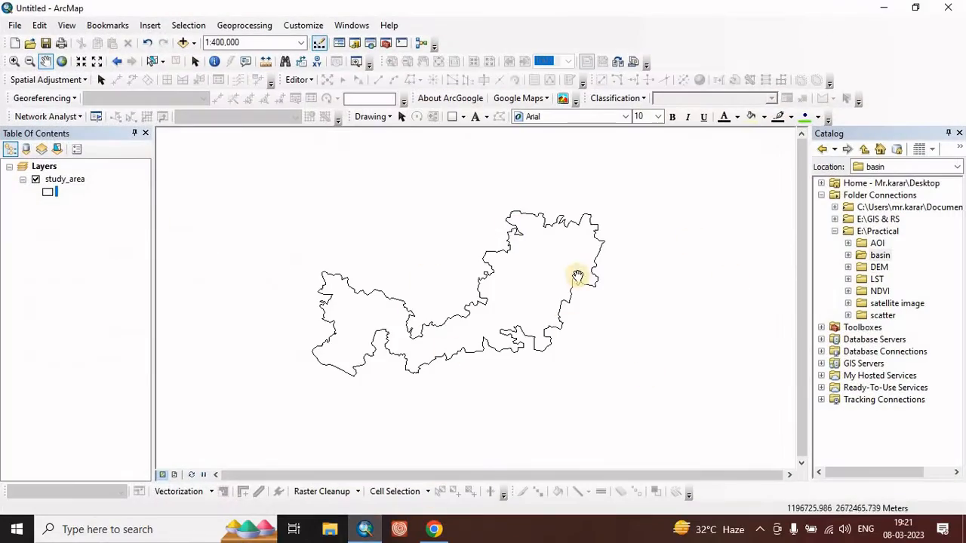
pyautogui.moveTo(510, 306)
pyautogui.mouseDown()
pyautogui.moveTo(449, 317)
pyautogui.moveTo(532, 305)
pyautogui.moveTo(474, 332)
pyautogui.moveTo(494, 308)
pyautogui.mouseUp()
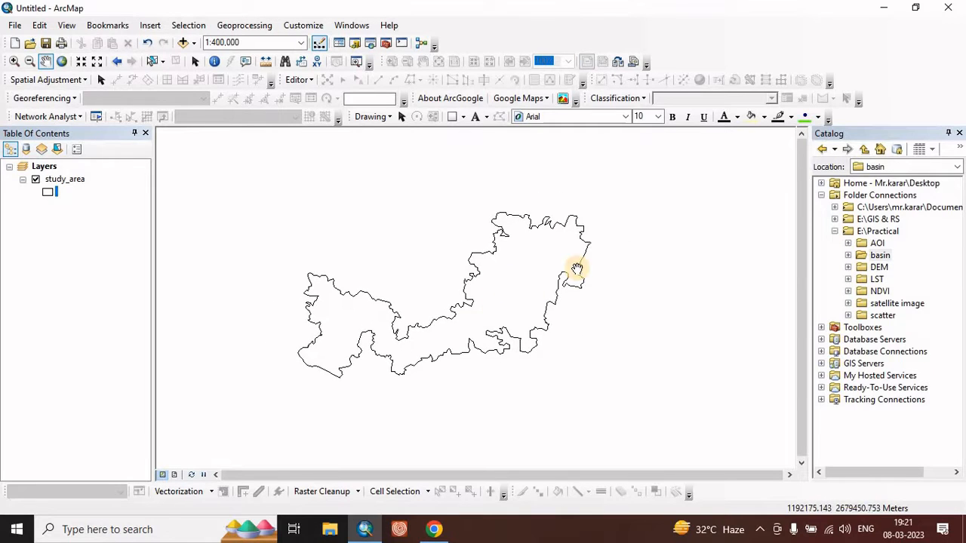
pyautogui.click(835, 231)
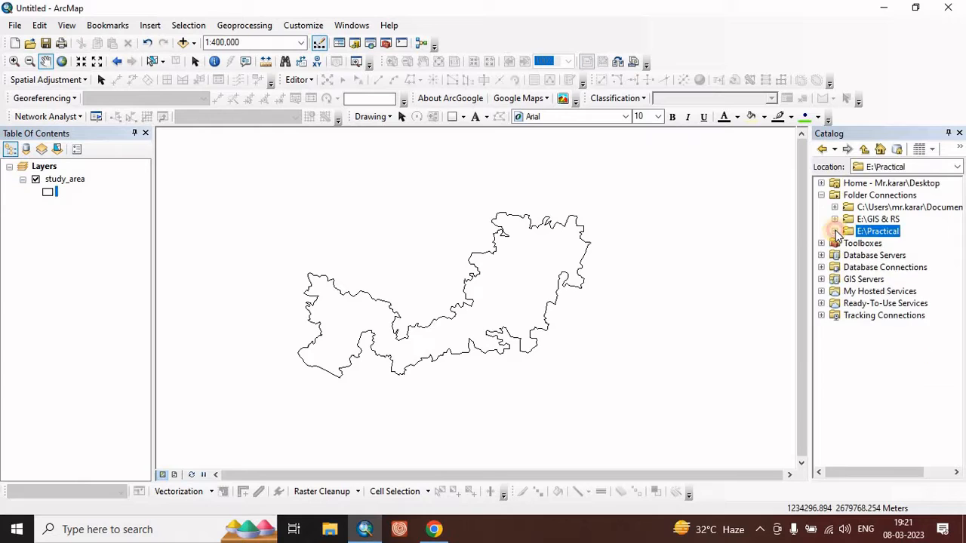
pyautogui.click(835, 219)
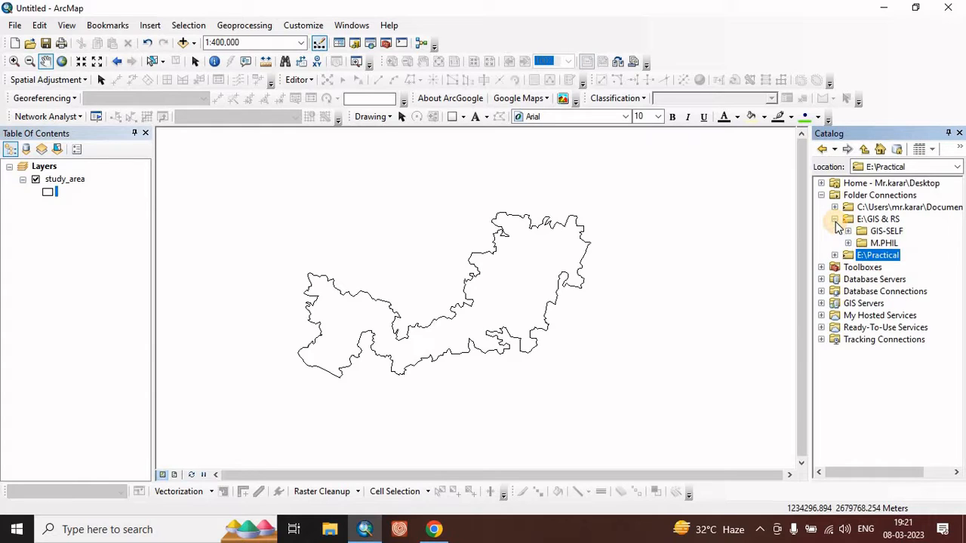
pyautogui.click(834, 219)
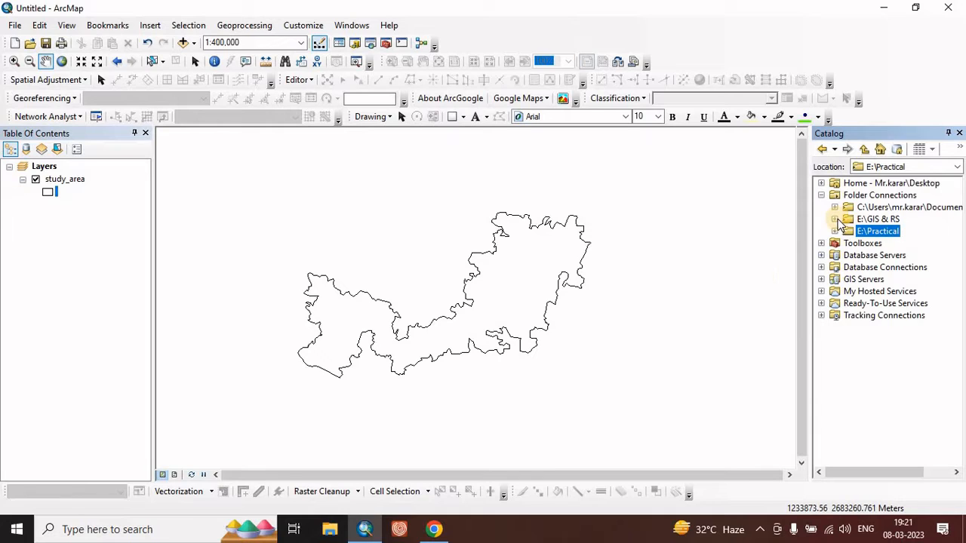
pyautogui.click(835, 219)
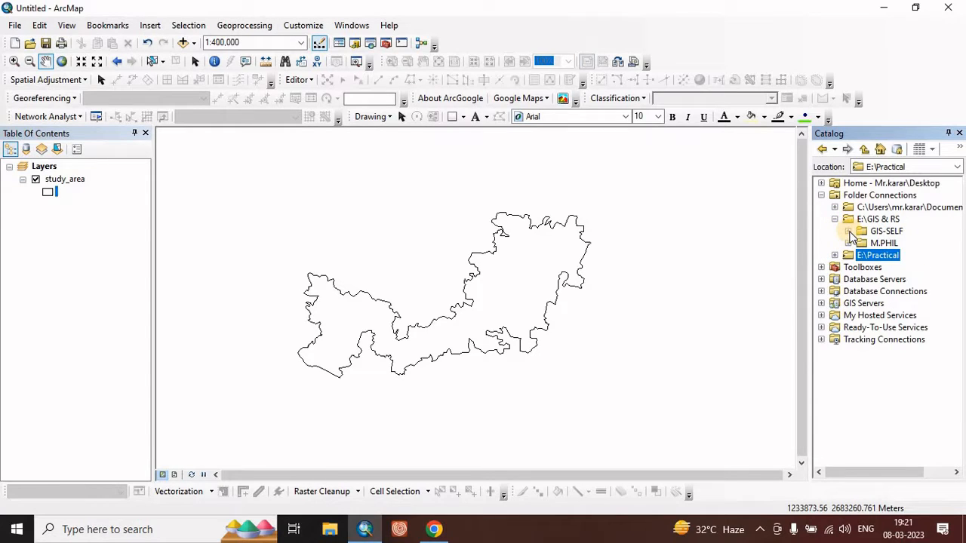
pyautogui.click(849, 232)
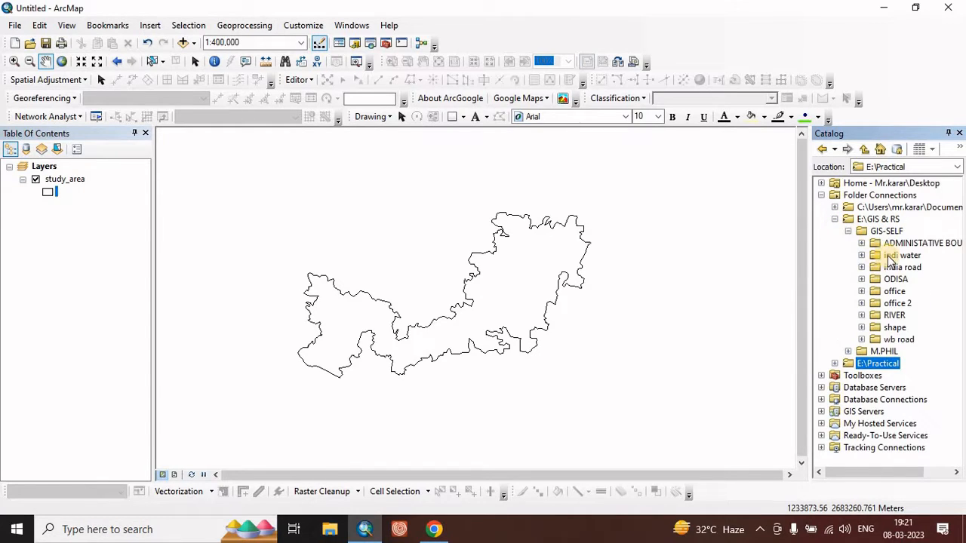
pyautogui.click(862, 243)
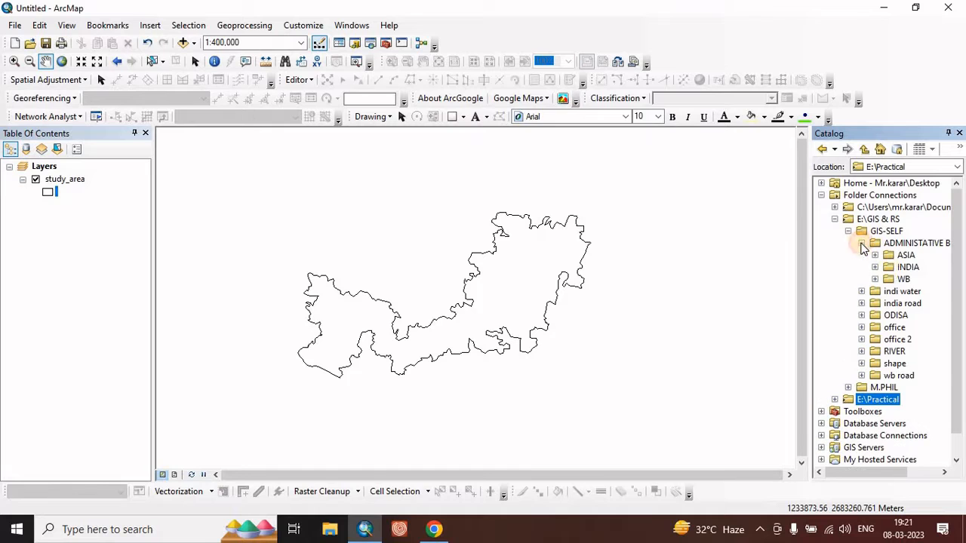
pyautogui.click(875, 279)
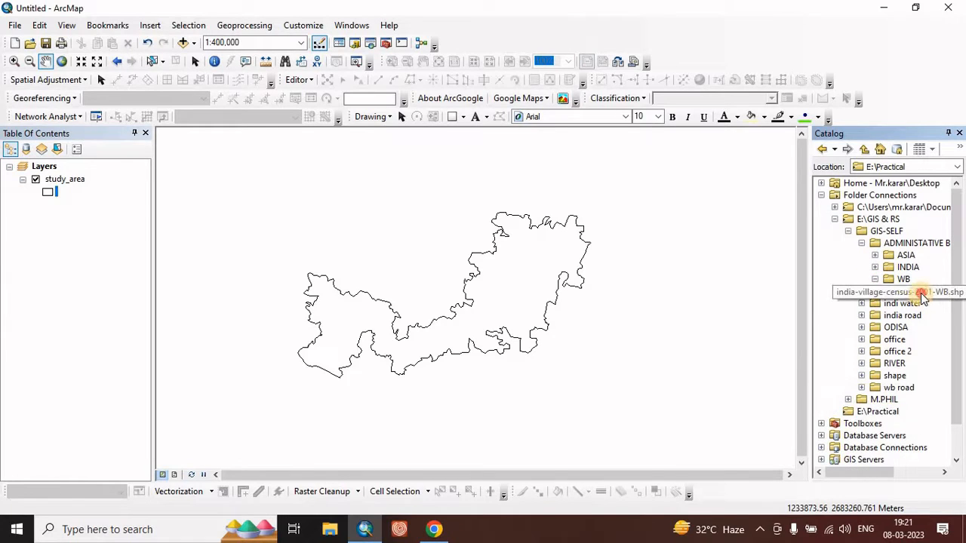
pyautogui.moveTo(918, 293); pyautogui.dragTo(659, 317)
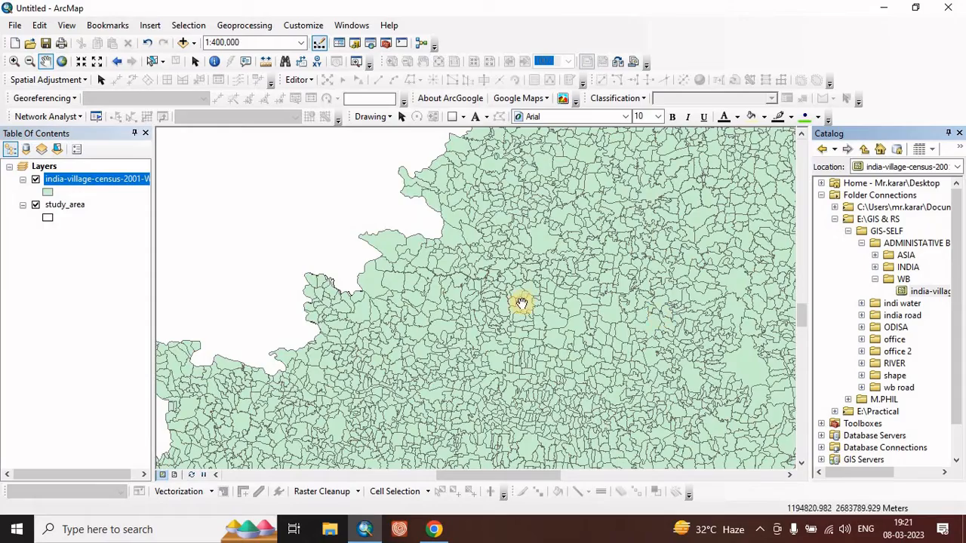
# Select small groups of villages one after another at different places in the village census layer
pyautogui.moveTo(601, 307); pyautogui.dragTo(468, 246)
pyautogui.scroll(1, 480, 312)
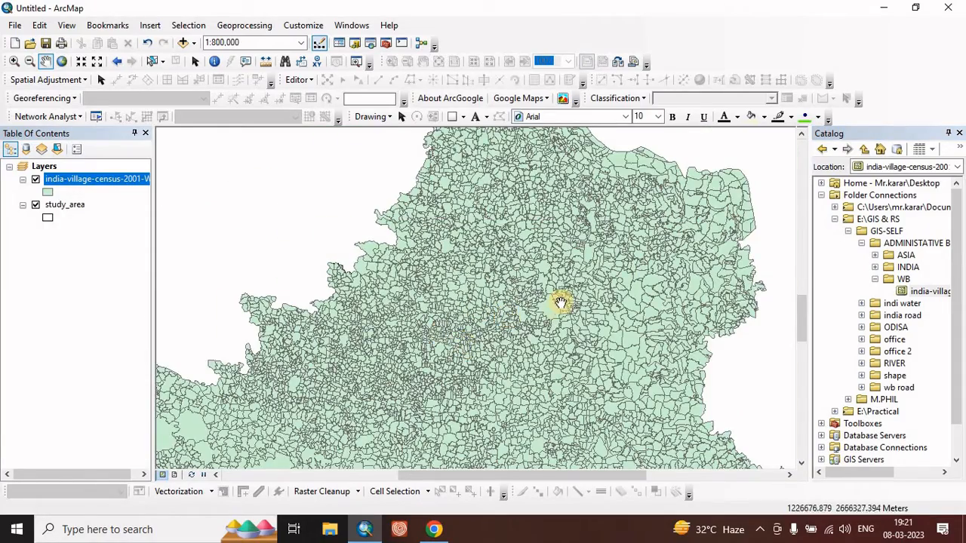
pyautogui.moveTo(500, 323); pyautogui.dragTo(556, 276)
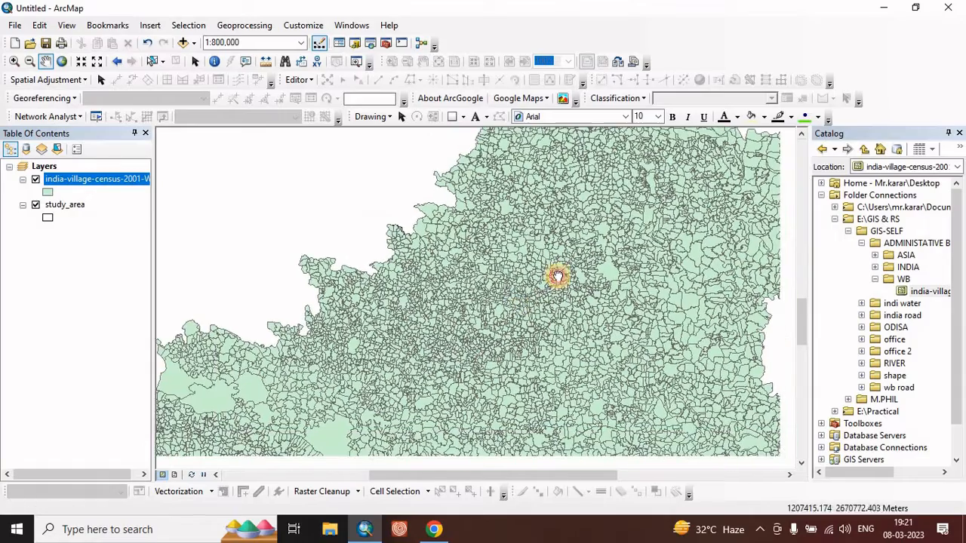
pyautogui.scroll(1, 484, 368)
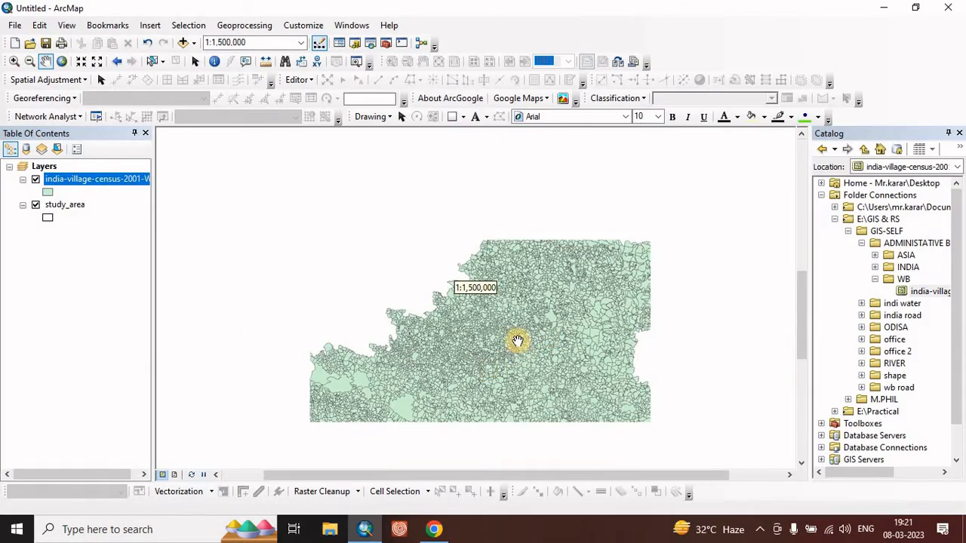
pyautogui.scroll(-1, 513, 340)
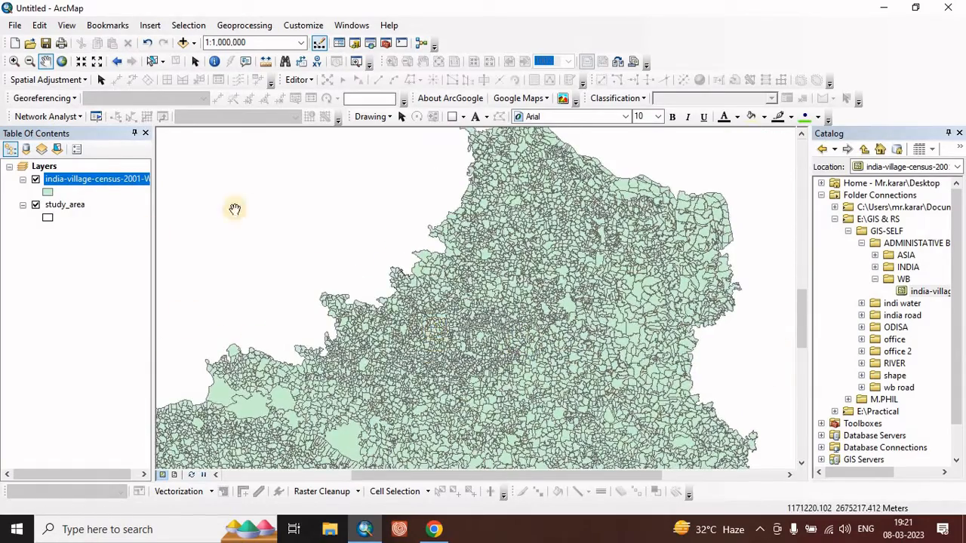
pyautogui.click(153, 63)
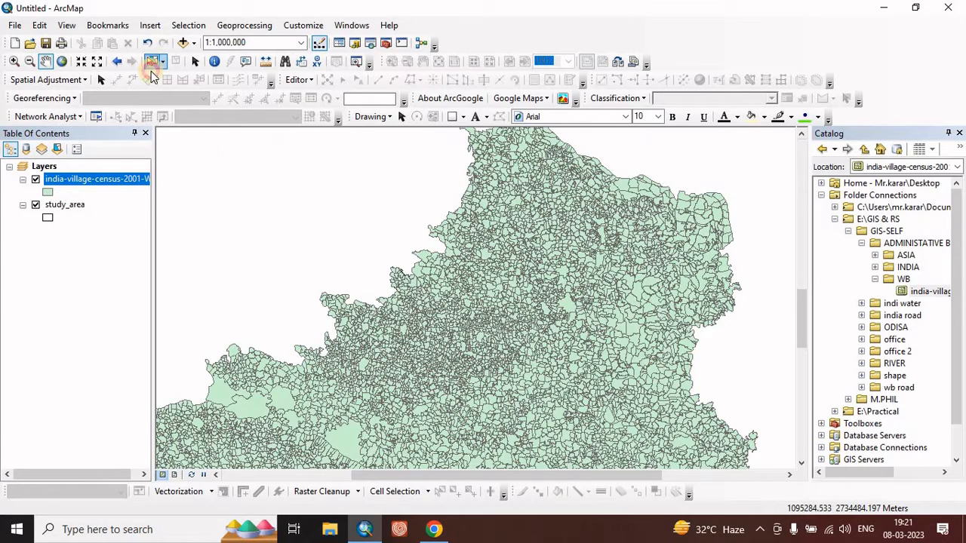
pyautogui.click(437, 289)
pyautogui.click(504, 333)
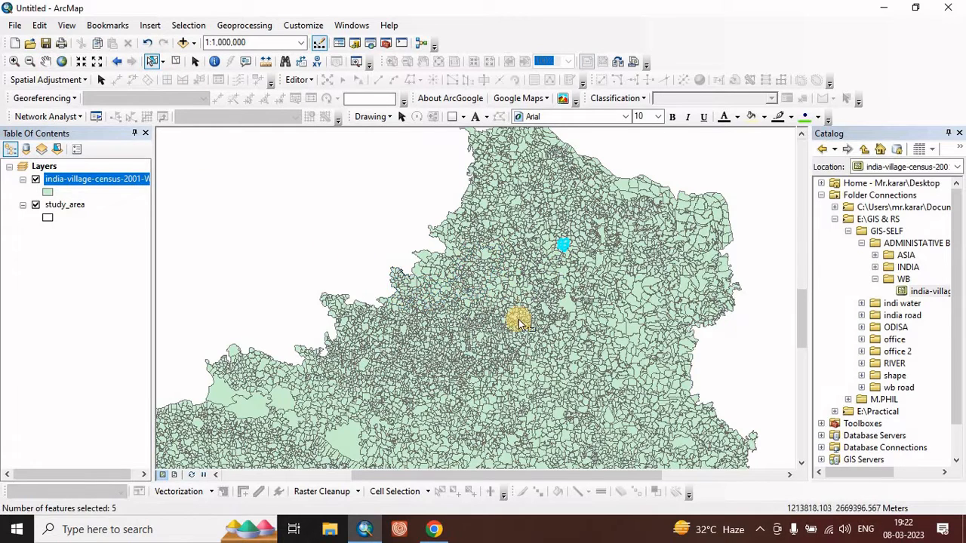
pyautogui.click(401, 358)
pyautogui.click(373, 338)
pyautogui.click(470, 304)
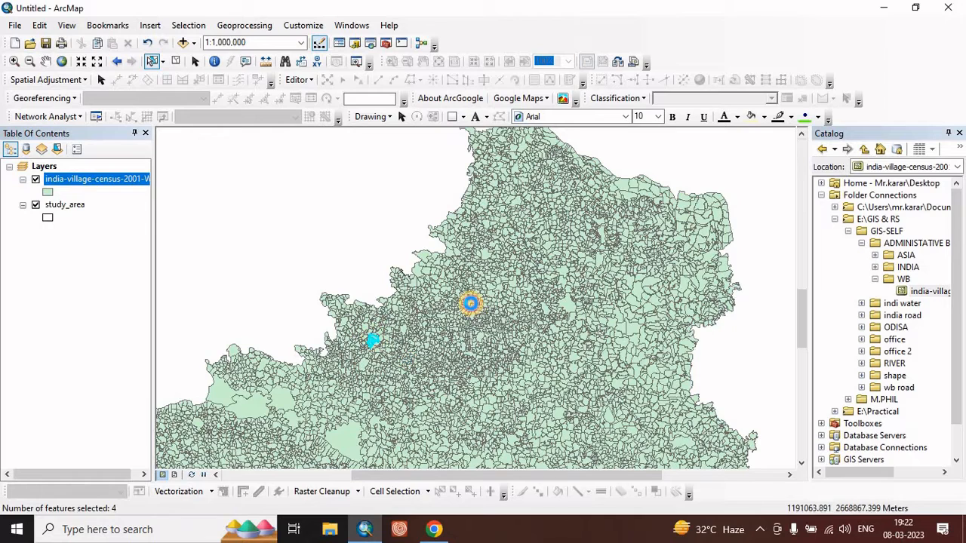
pyautogui.click(436, 326)
pyautogui.click(532, 201)
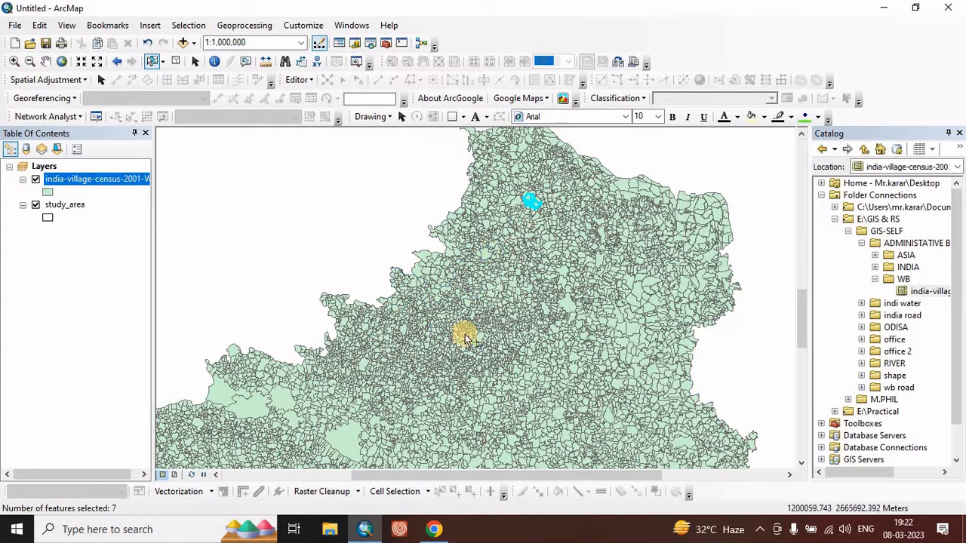
# Open the village census layer's attribute table, look through its columns as far as the total population, and close it
pyautogui.rightClick(89, 183)
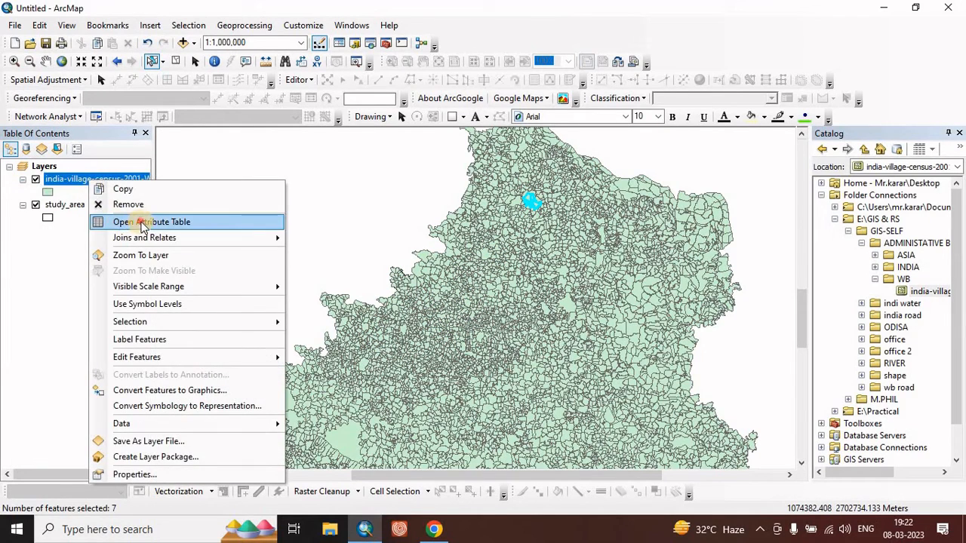
pyautogui.click(138, 220)
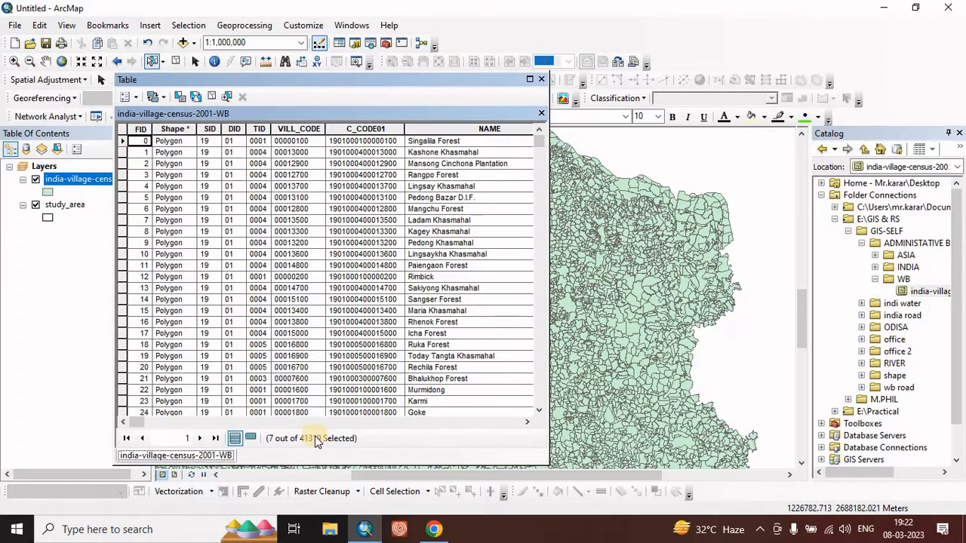
pyautogui.click(423, 422)
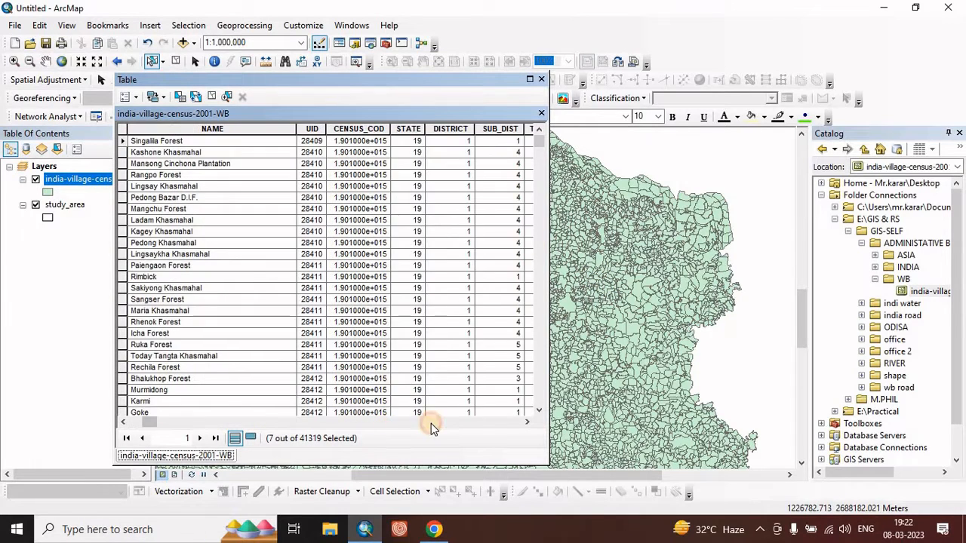
pyautogui.click(432, 422)
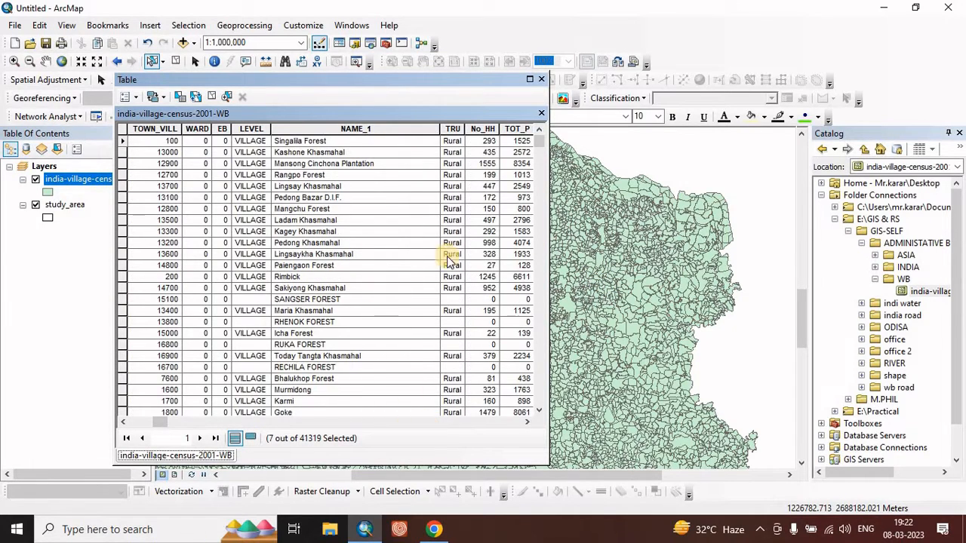
pyautogui.click(542, 81)
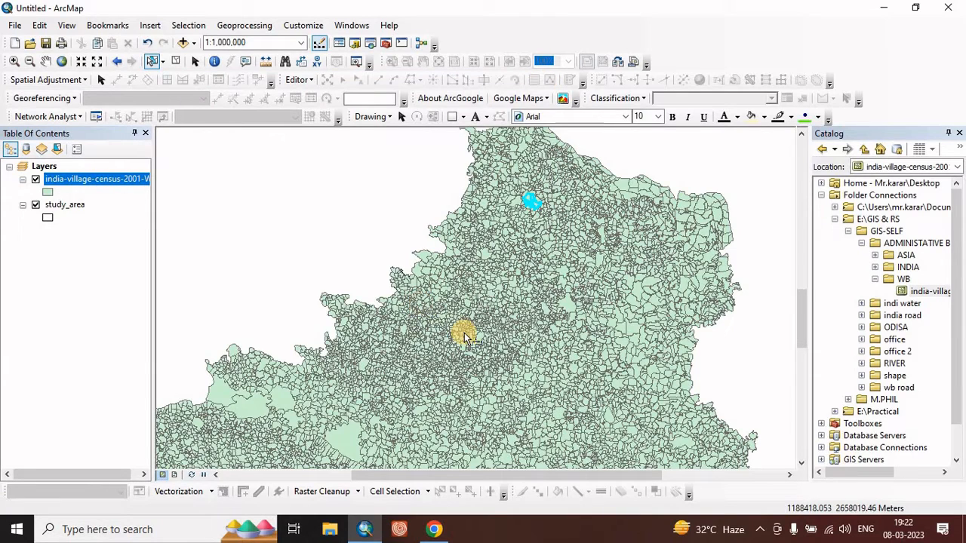
# Hide the india-village-census-2001-WB layer, leaving only the study_area boundary displayed
pyautogui.scroll(-2, 517, 319)
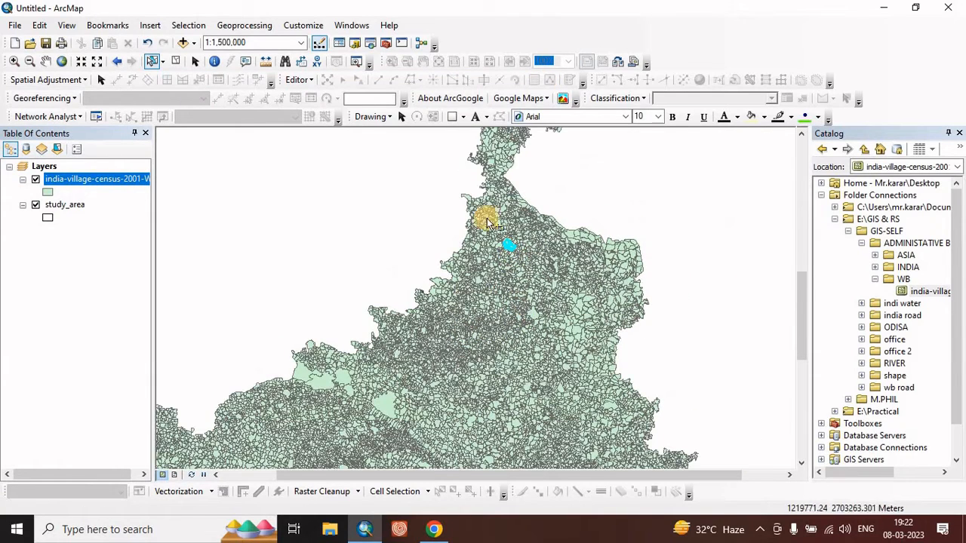
pyautogui.click(35, 180)
pyautogui.scroll(3, 468, 294)
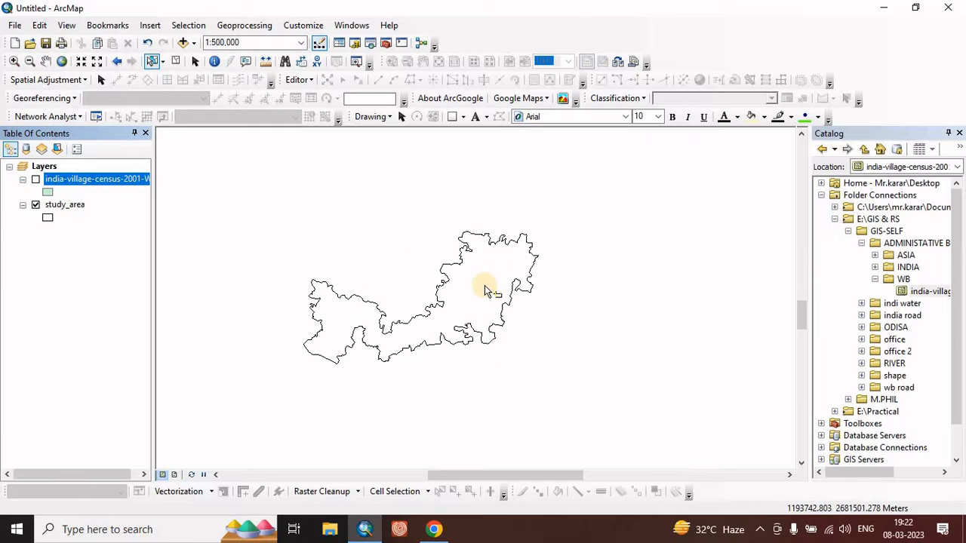
# Select the study_area polygon on the map and clear the selection again
pyautogui.click(453, 316)
pyautogui.moveTo(493, 292); pyautogui.dragTo(529, 281)
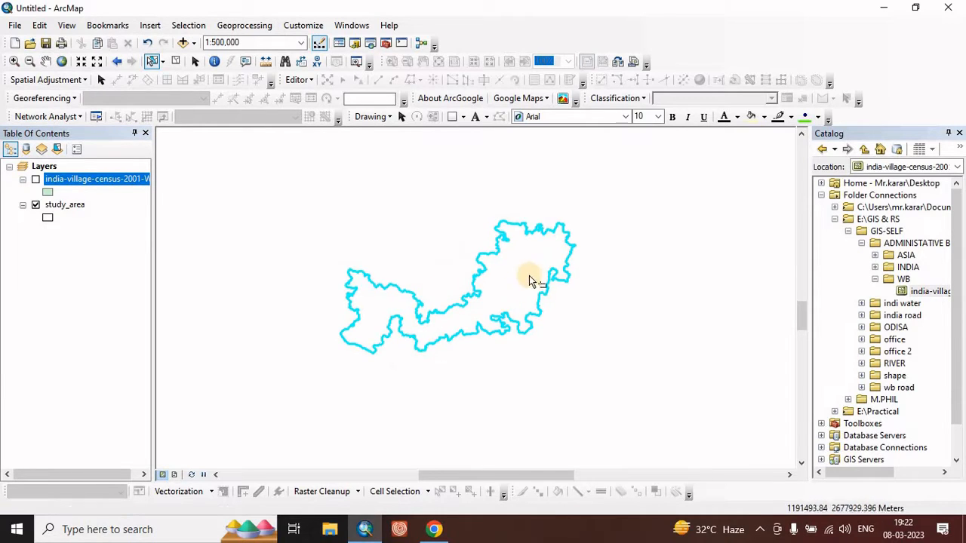
pyautogui.click(482, 249)
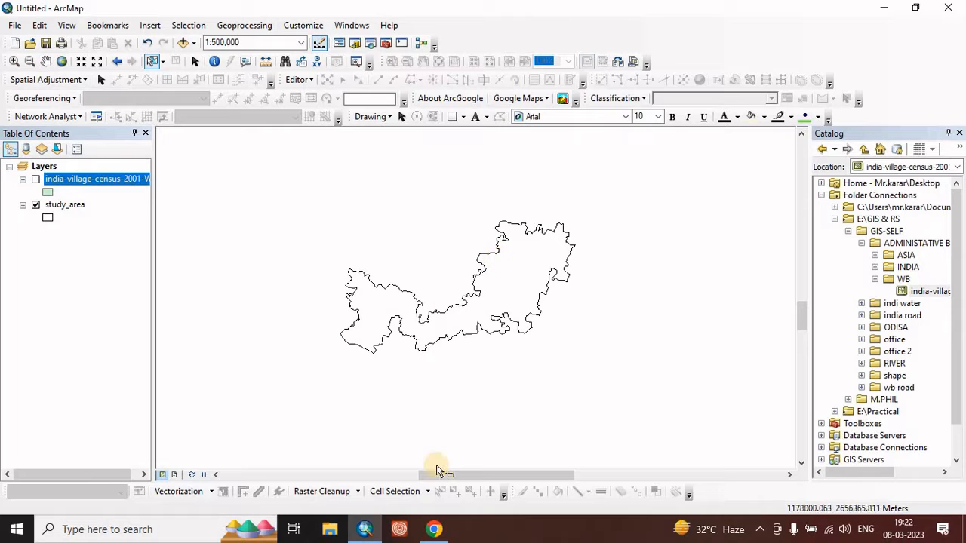
# Switch to EarthExplorer in Chrome and set the geocoding method to Address/Place
pyautogui.moveTo(367, 535)
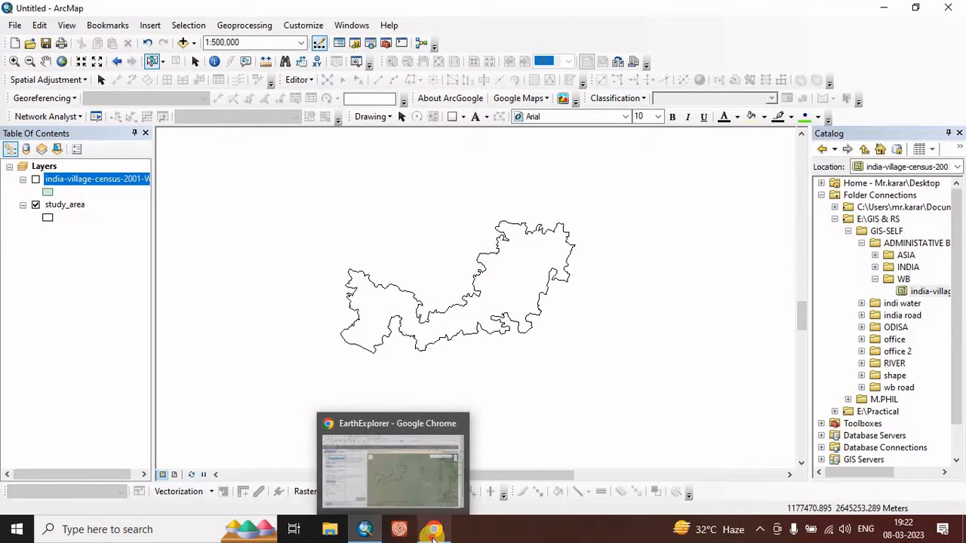
pyautogui.click(422, 468)
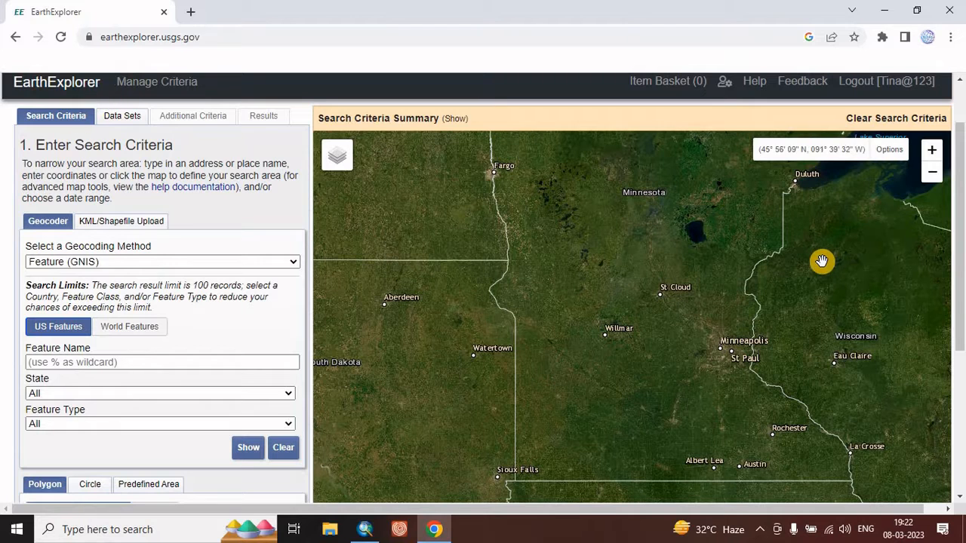
pyautogui.click(888, 149)
pyautogui.scroll(1, 868, 151)
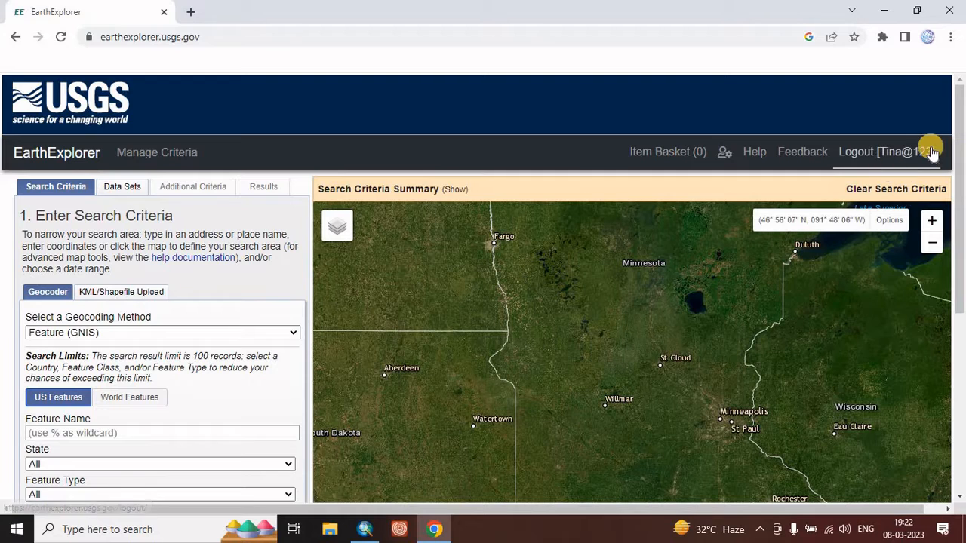
pyautogui.moveTo(576, 425); pyautogui.dragTo(599, 335)
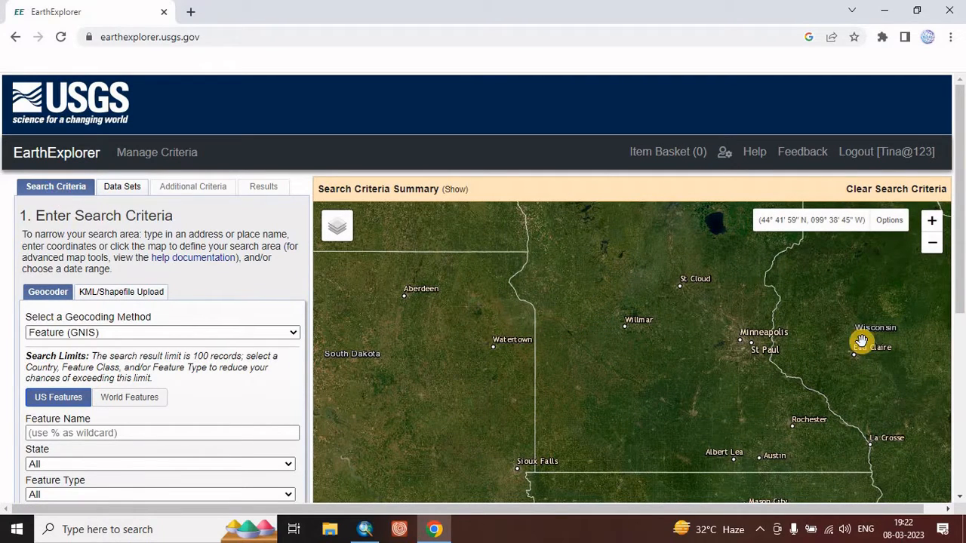
pyautogui.scroll(-1, 963, 302)
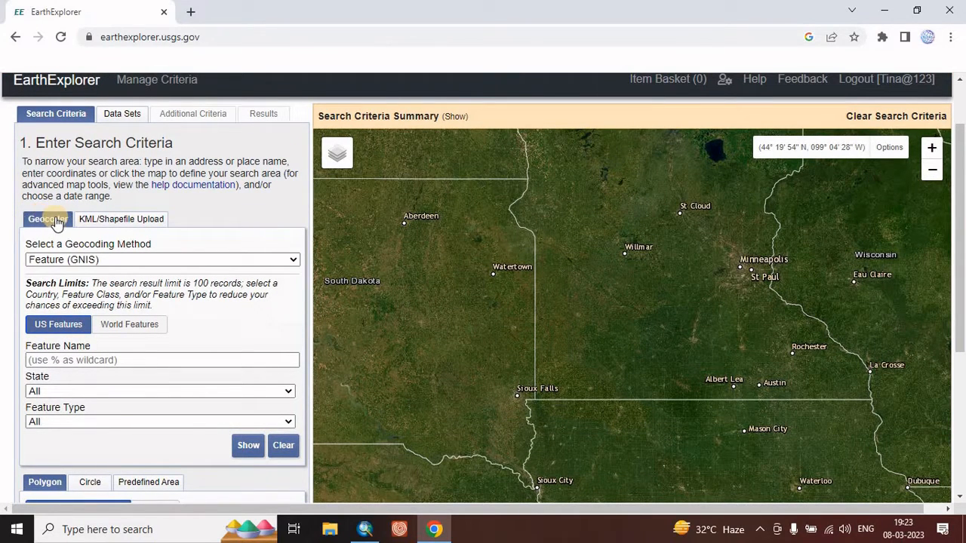
pyautogui.click(117, 260)
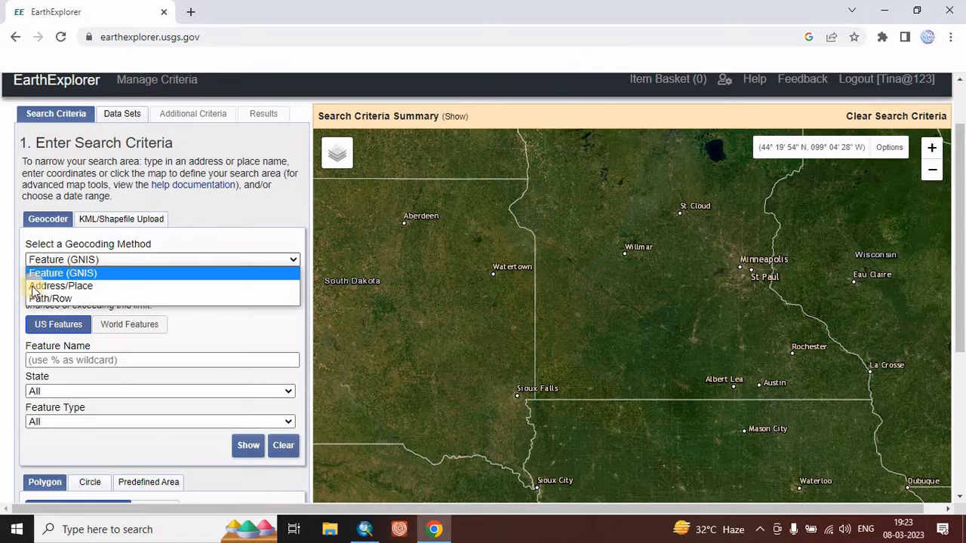
pyautogui.click(88, 287)
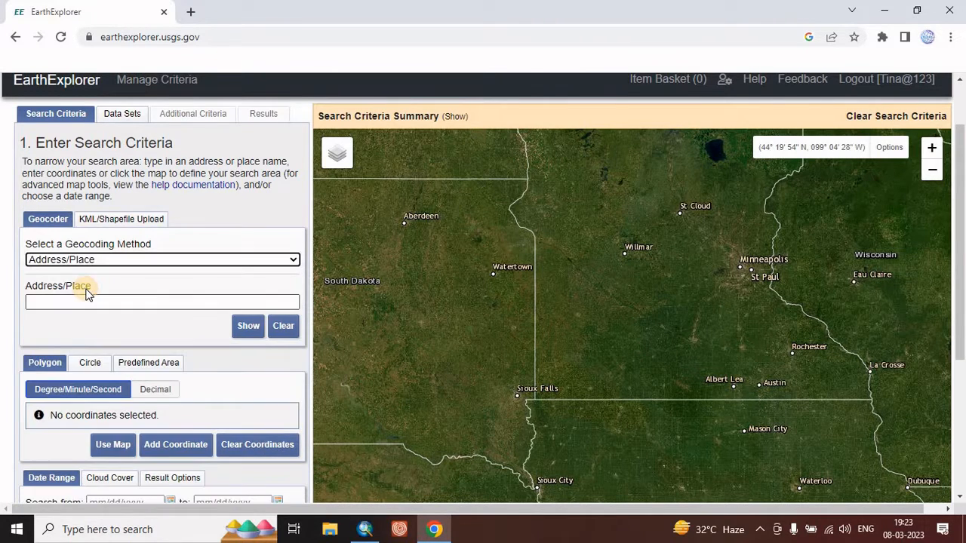
pyautogui.click(293, 261)
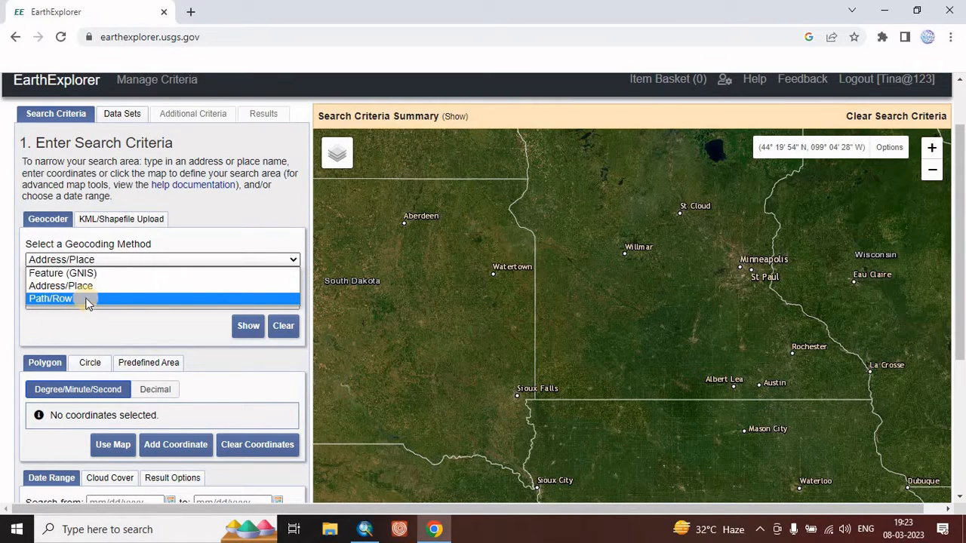
pyautogui.click(73, 287)
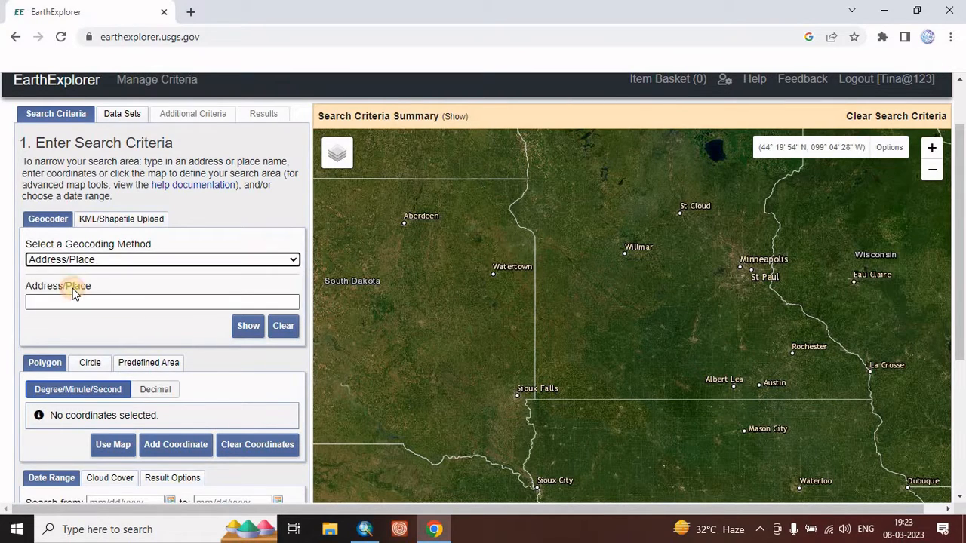
# Search for the place "puruliya" and add the first Purulia, West Bengal, India match as the search location
pyautogui.click(118, 303)
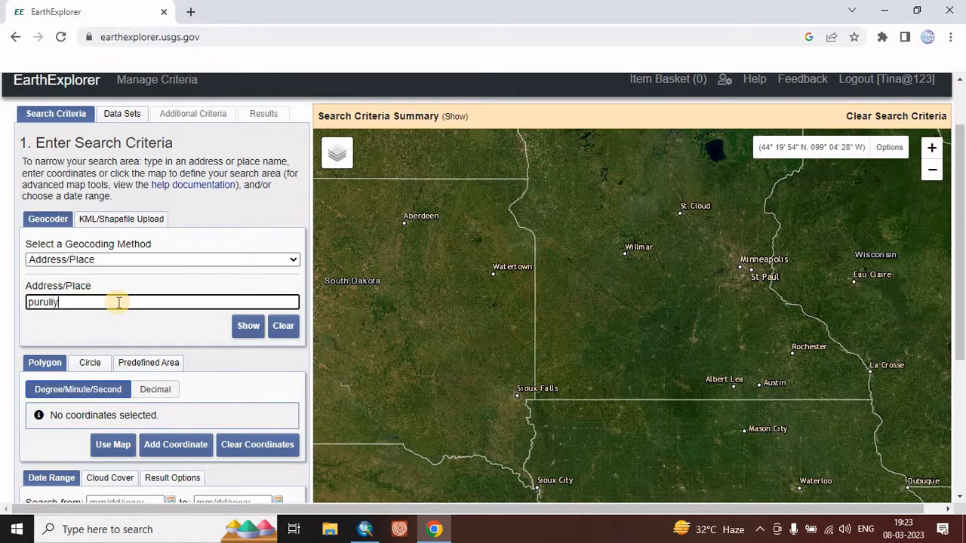
pyautogui.click(249, 329)
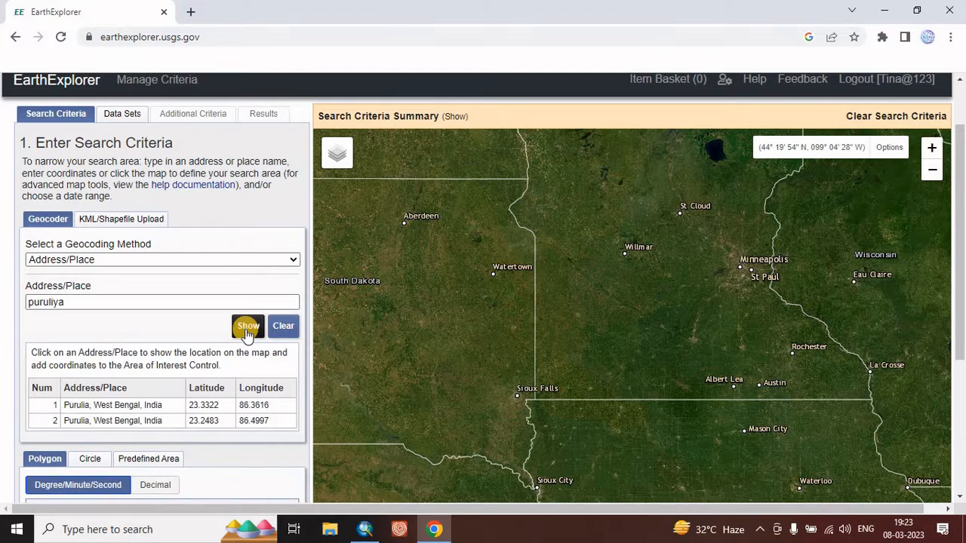
pyautogui.click(158, 404)
pyautogui.click(110, 409)
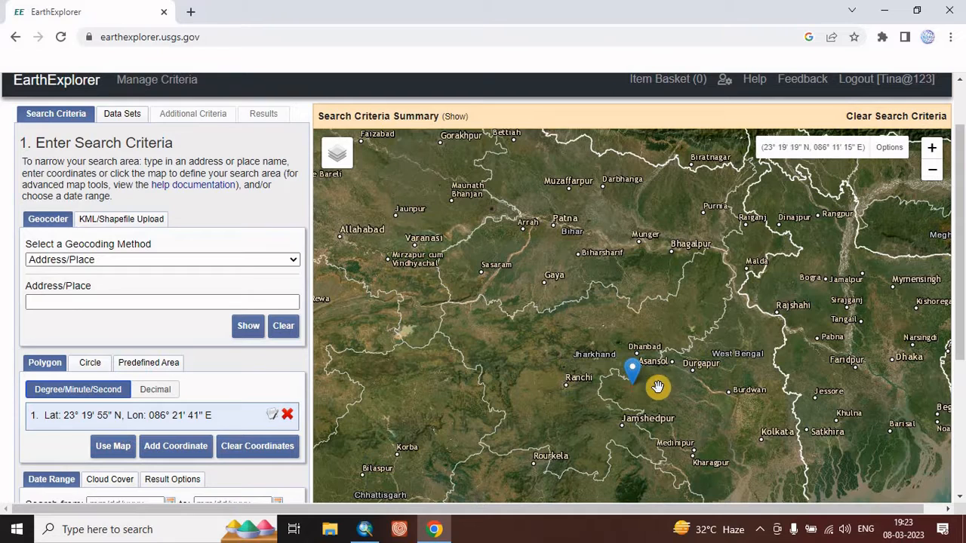
# Select the SRTM 1 Arc-Second Global data set from the SRTM group of the Digital Elevation data sets
pyautogui.scroll(-3, 225, 459)
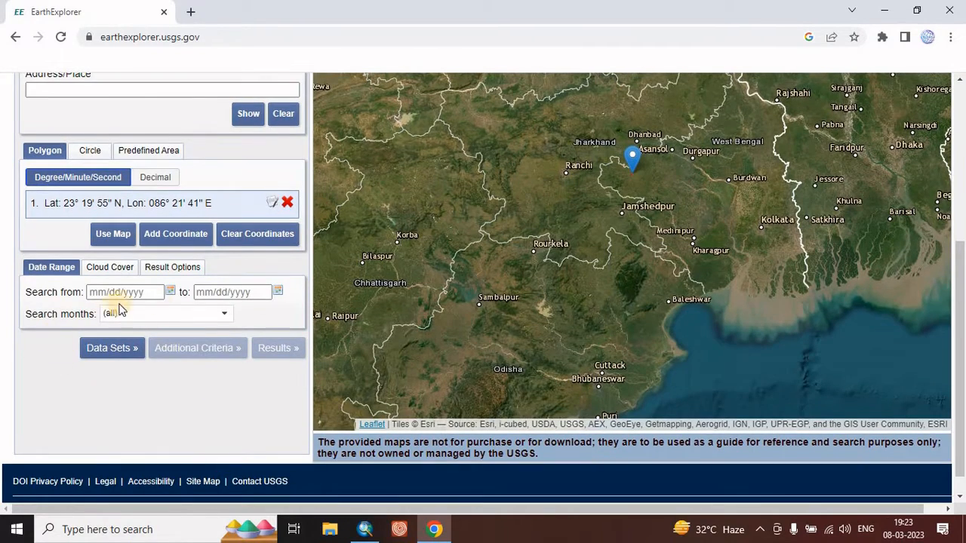
pyautogui.click(113, 348)
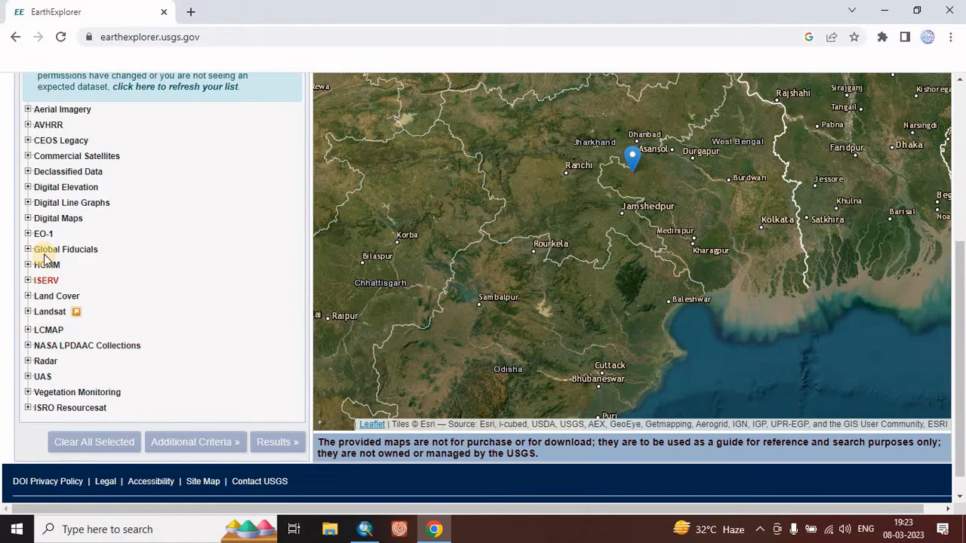
pyautogui.scroll(1, 52, 249)
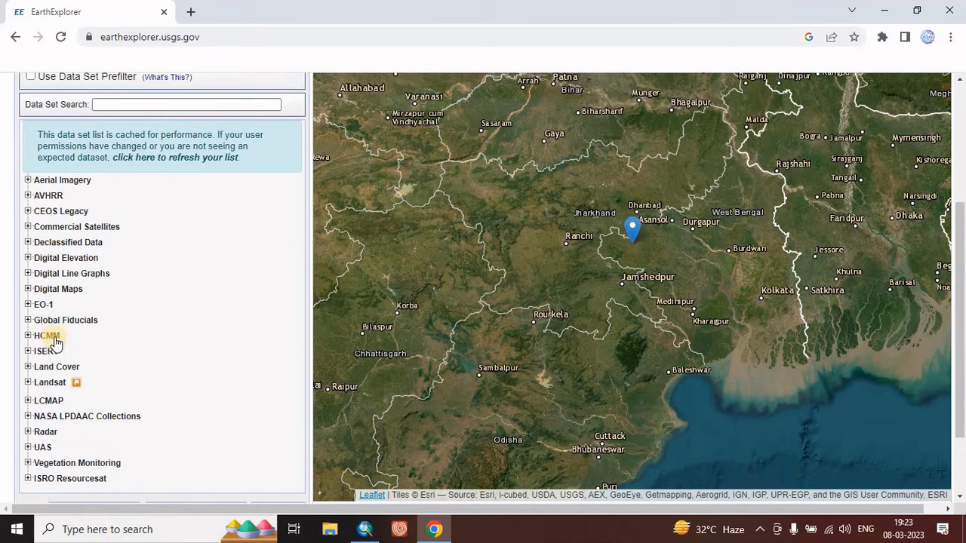
pyautogui.click(70, 261)
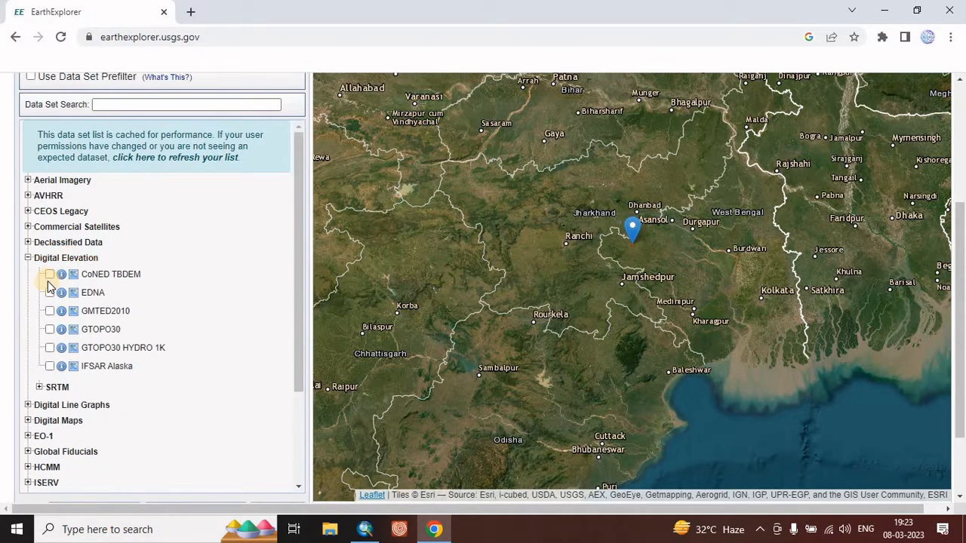
pyautogui.click(54, 388)
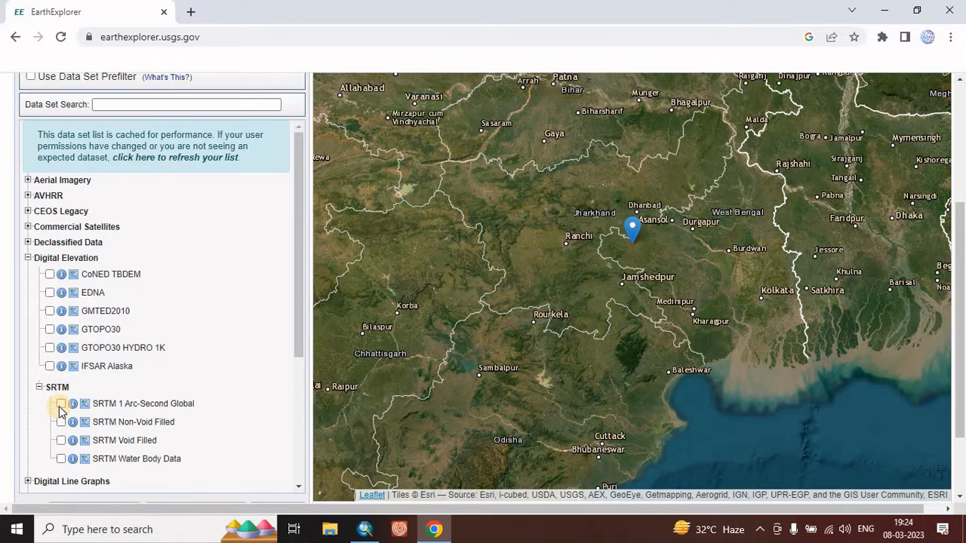
pyautogui.click(61, 405)
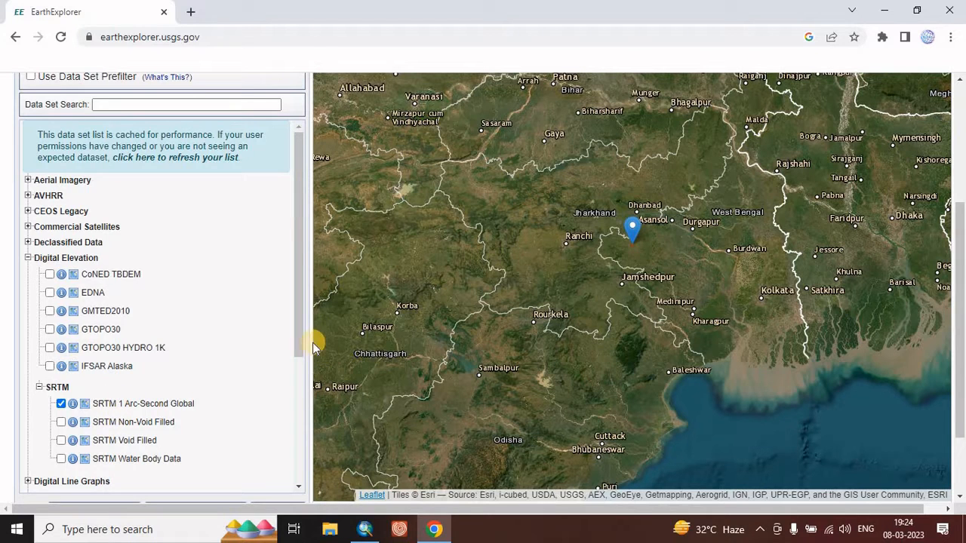
# Run the search and bring up the results for the chosen data set
pyautogui.moveTo(302, 330); pyautogui.dragTo(295, 498)
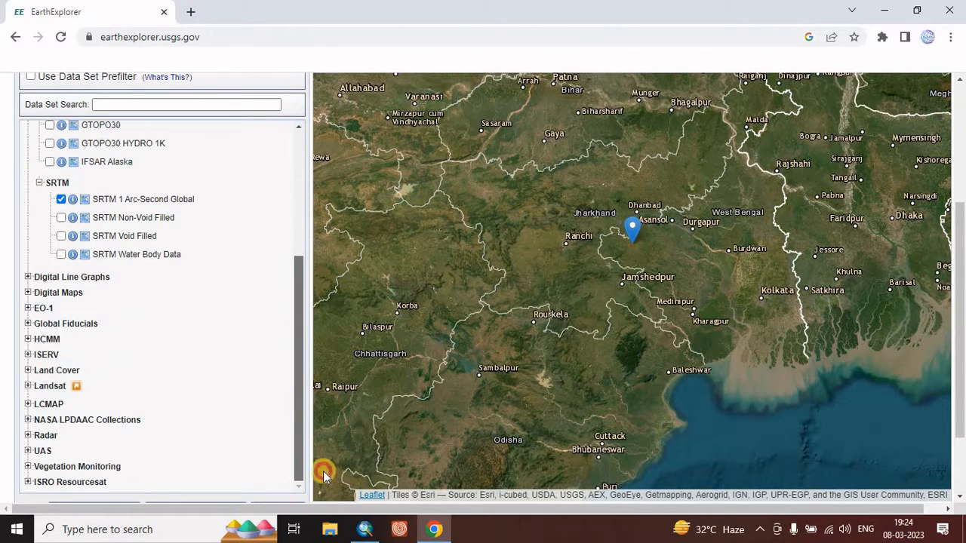
pyautogui.scroll(-2, 960, 355)
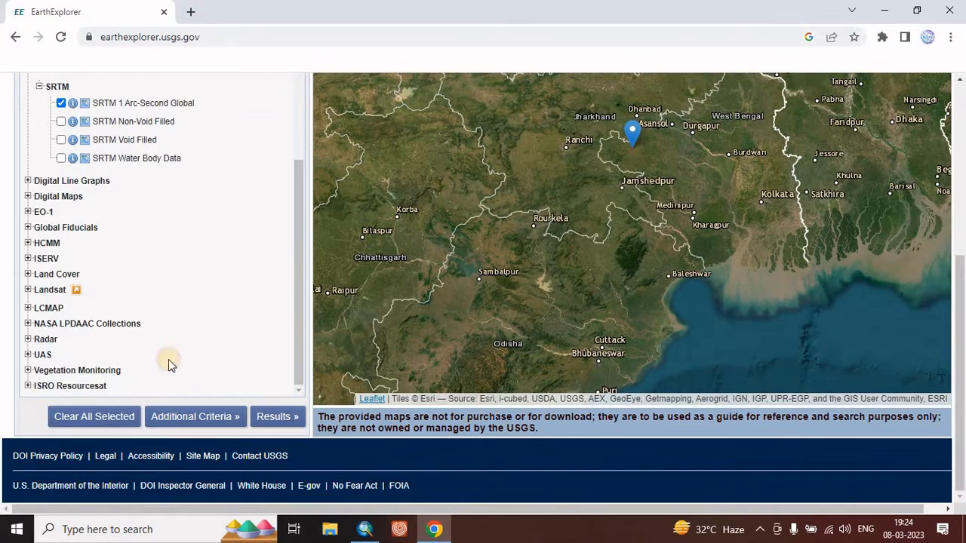
pyautogui.click(275, 417)
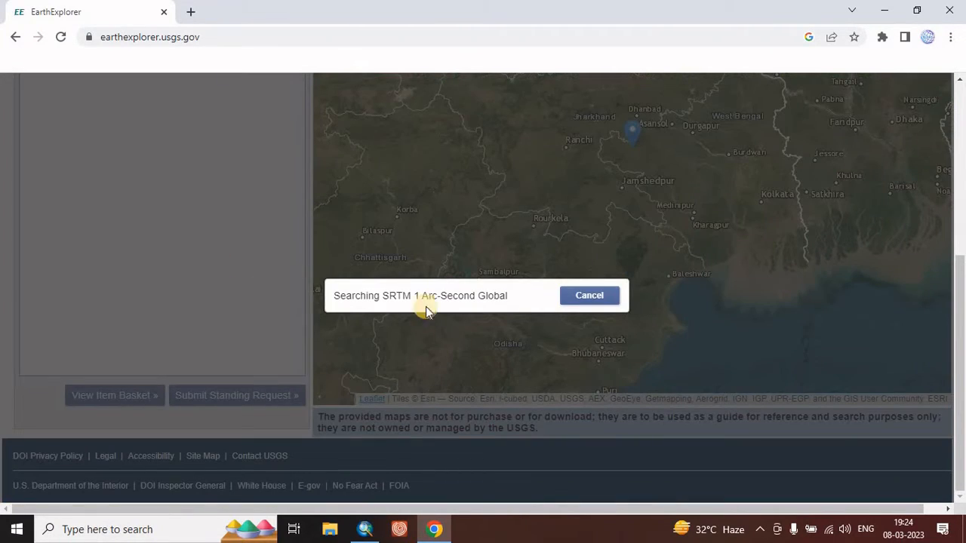
pyautogui.scroll(2, 189, 215)
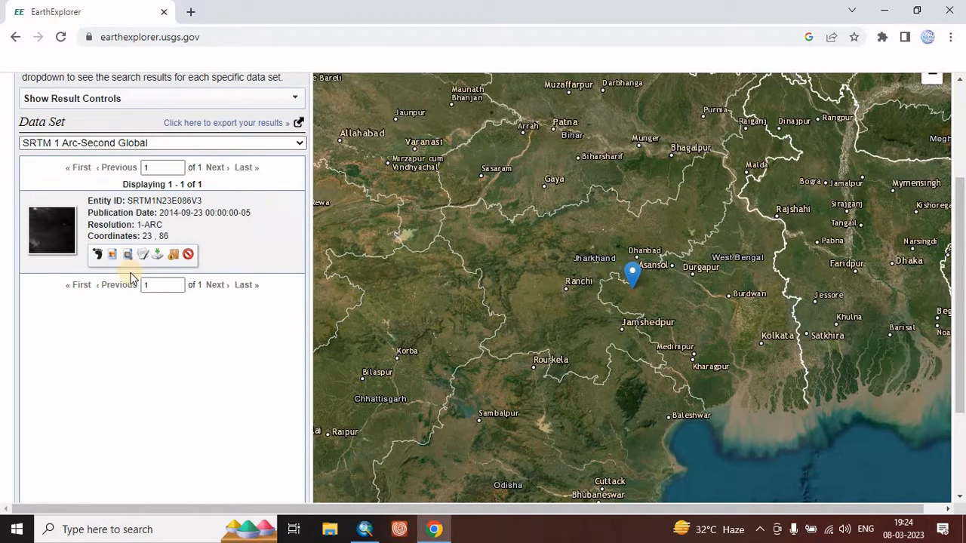
# Show the footprint and the browse overlay of the found SRTM tile on the map, and hide the overlay again
pyautogui.click(96, 257)
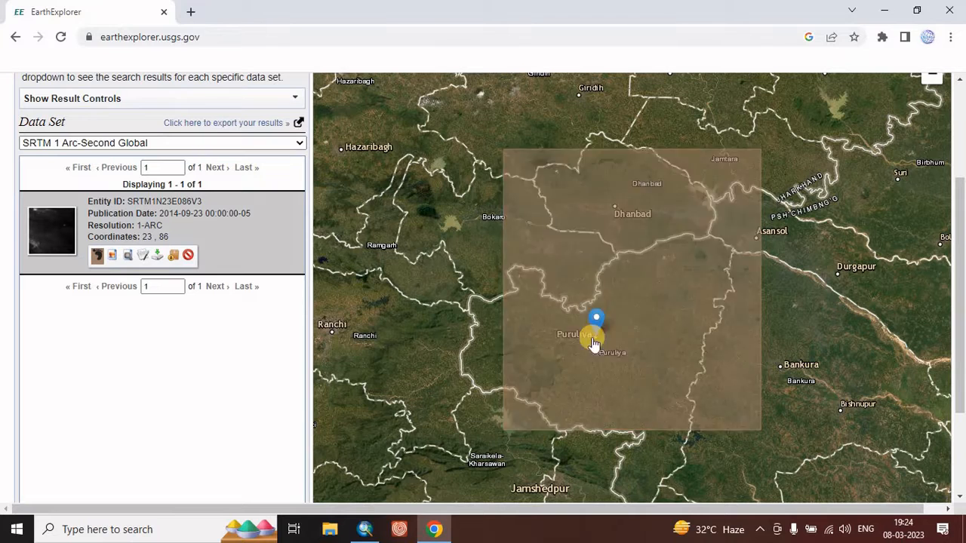
pyautogui.click(111, 257)
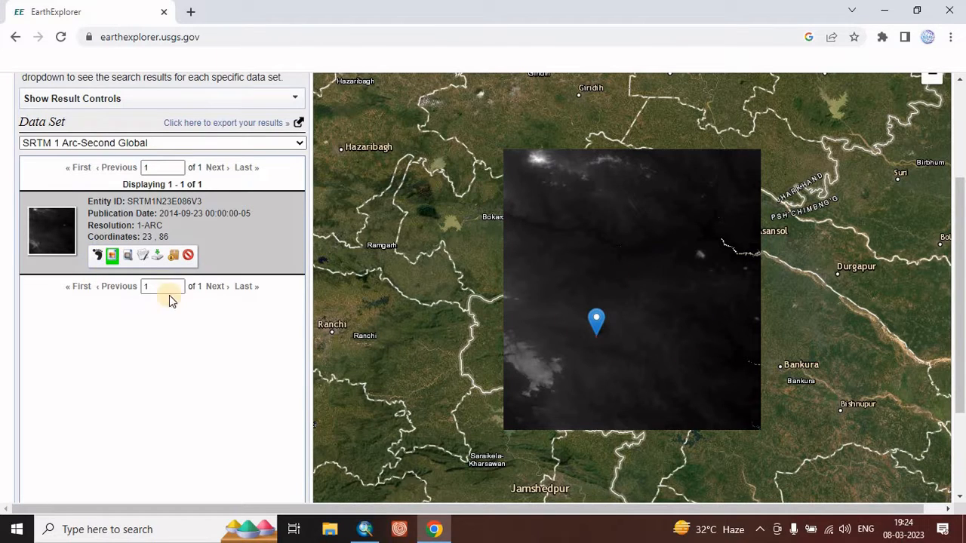
pyautogui.click(112, 258)
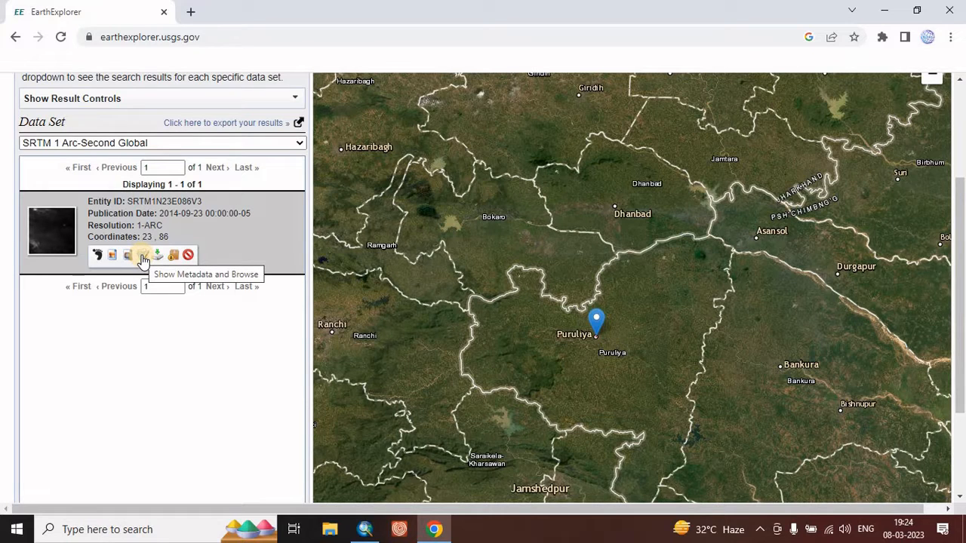
# Open the metadata and browse view of tile SRTM1N23E086V3, look through its attributes down to the corner coordinates, and close it
pyautogui.click(142, 258)
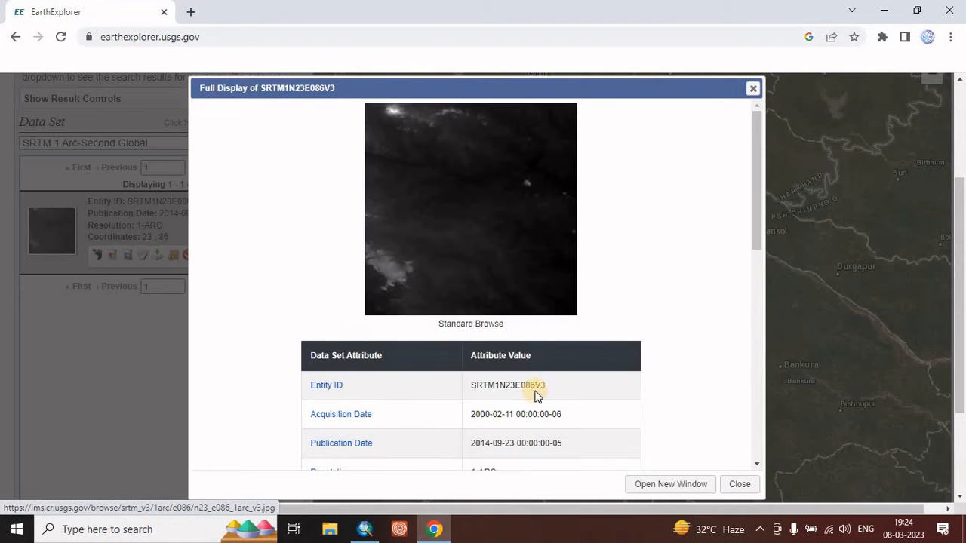
pyautogui.scroll(-7, 536, 394)
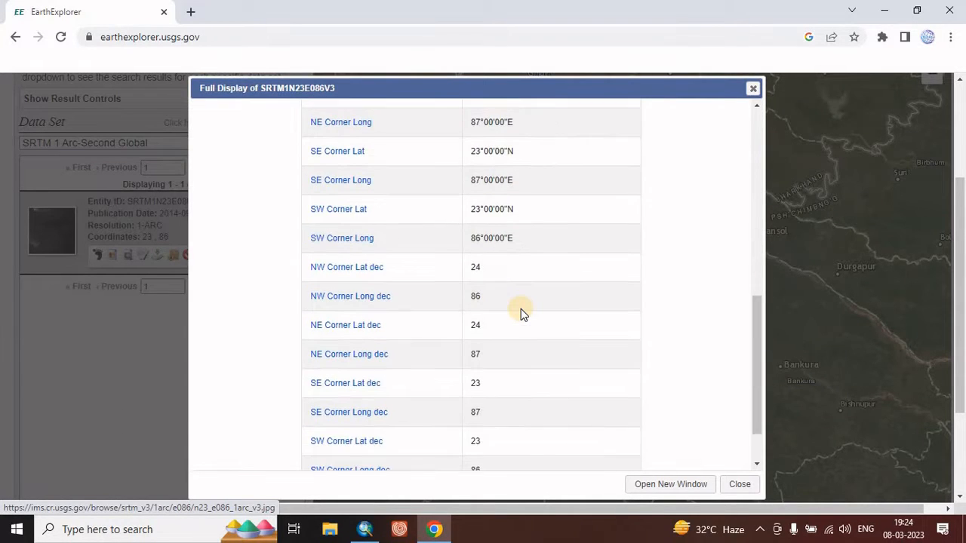
pyautogui.scroll(-2, 521, 311)
pyautogui.scroll(-2, 528, 332)
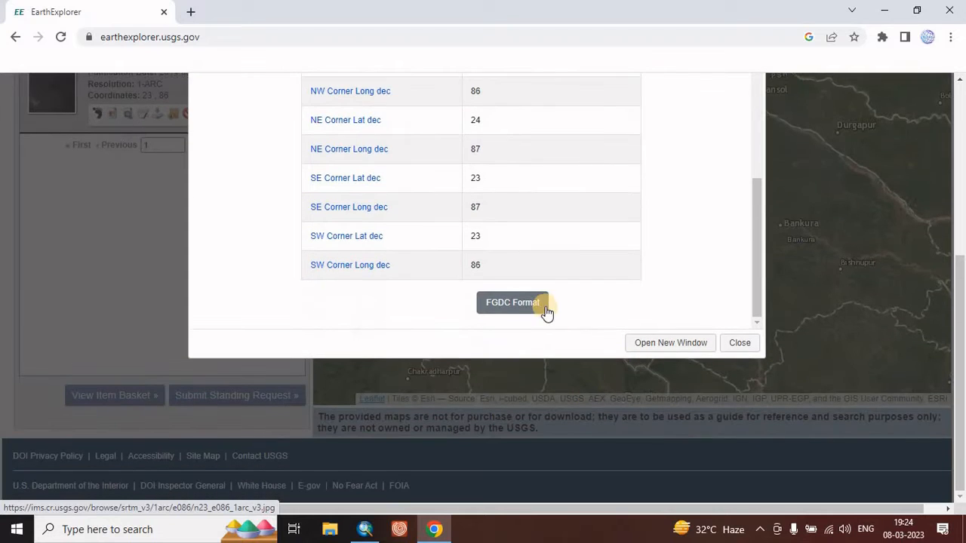
pyautogui.scroll(8, 545, 305)
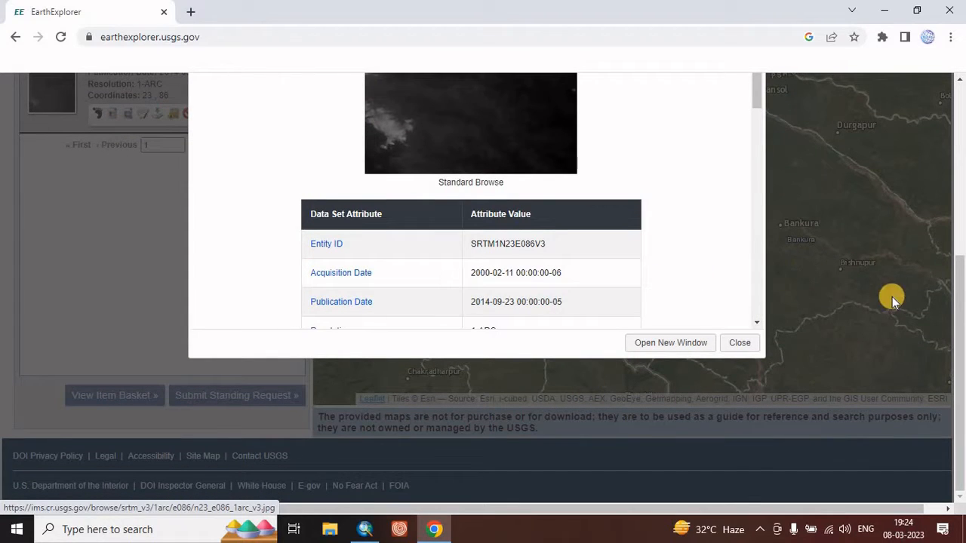
pyautogui.scroll(4, 961, 302)
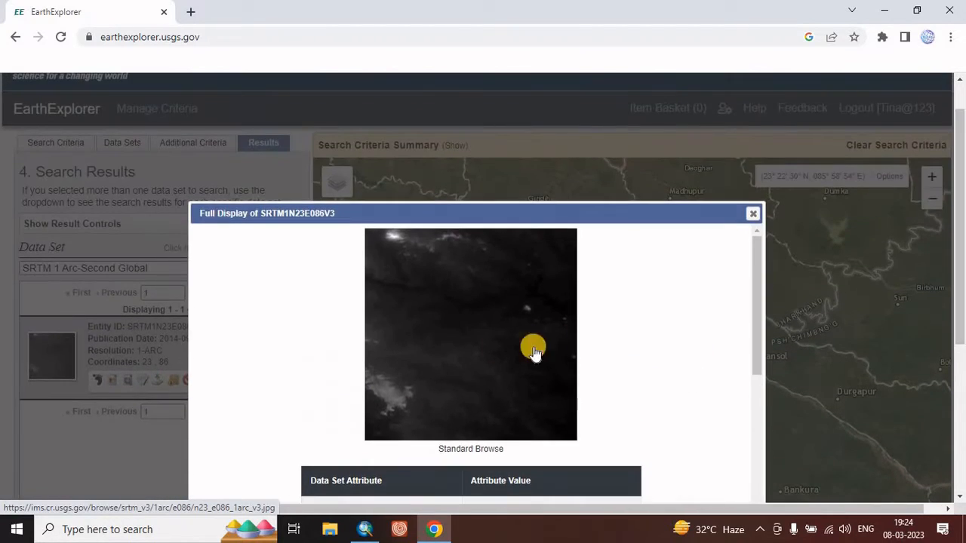
pyautogui.click(752, 214)
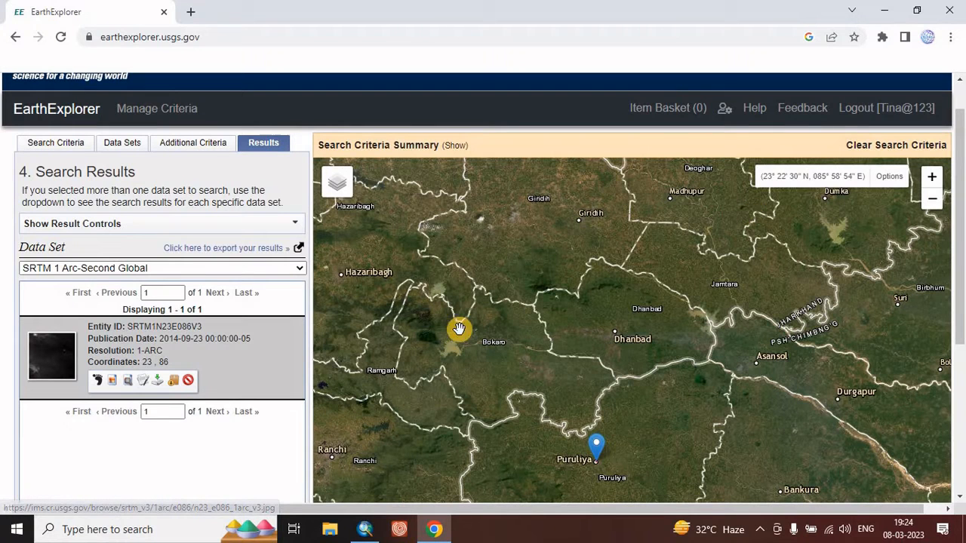
# Open the download options for the SRTM tile, check the GeoTIFF 1 Arc-second entry, and switch to ArcMap
pyautogui.click(157, 382)
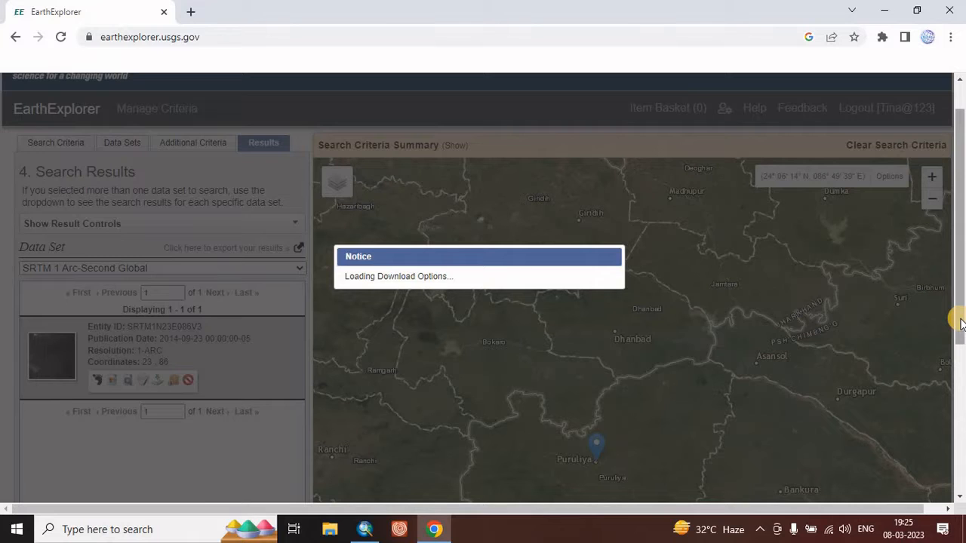
pyautogui.scroll(-1, 960, 322)
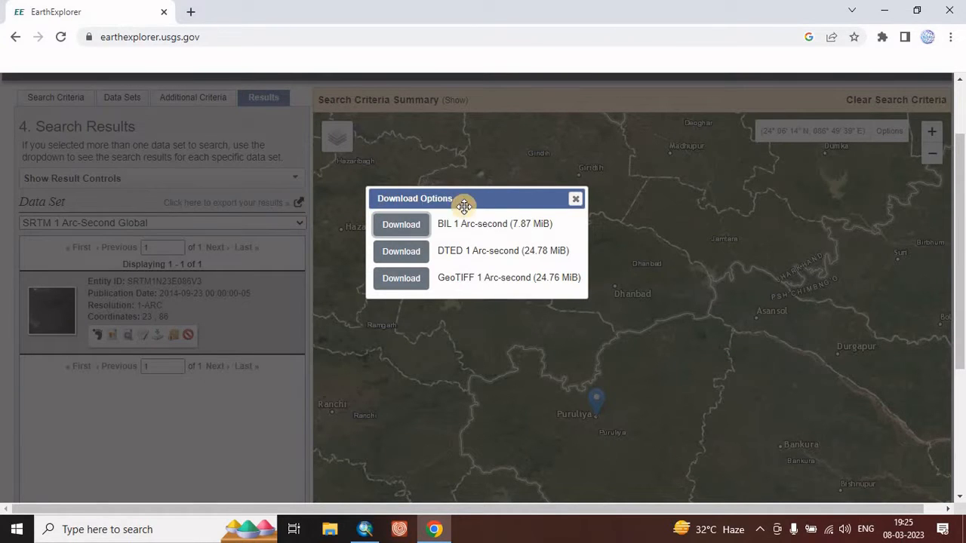
pyautogui.click(393, 286)
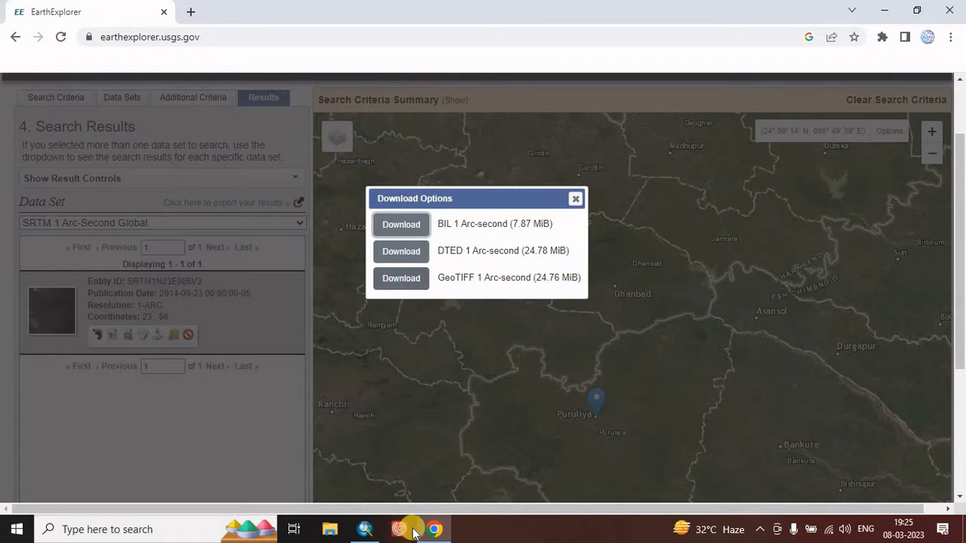
pyautogui.click(367, 531)
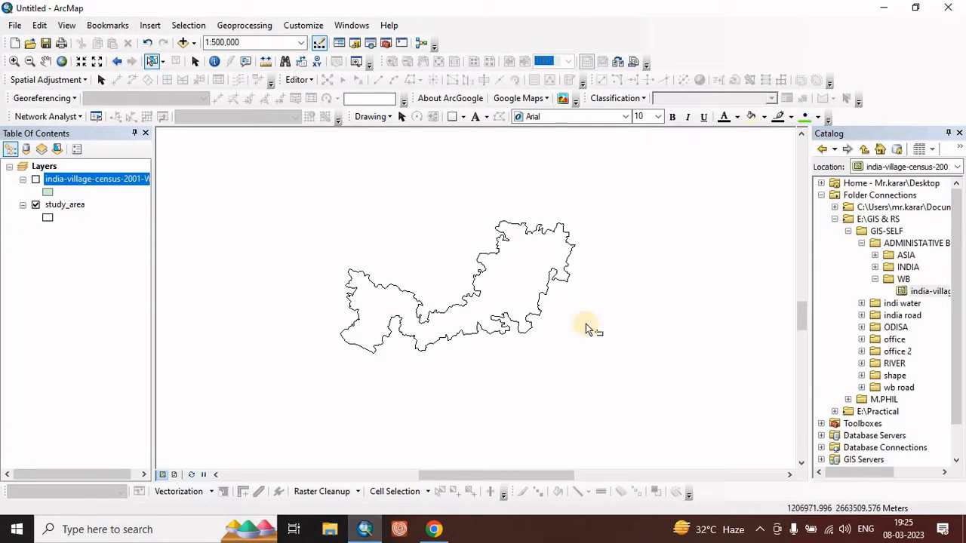
# Switch to the browser, close the download options of the SRTM tile, and return to ArcMap
pyautogui.moveTo(516, 284); pyautogui.dragTo(521, 262)
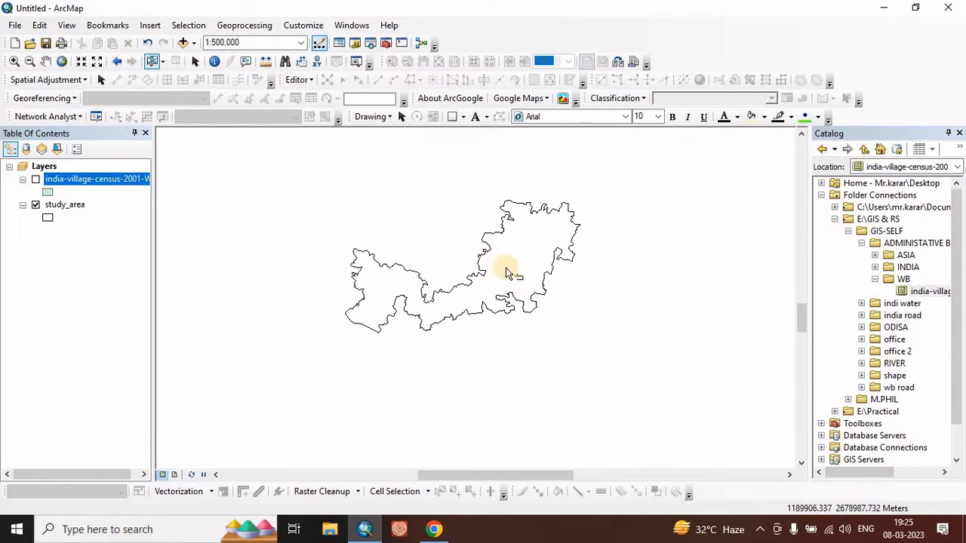
pyautogui.click(434, 529)
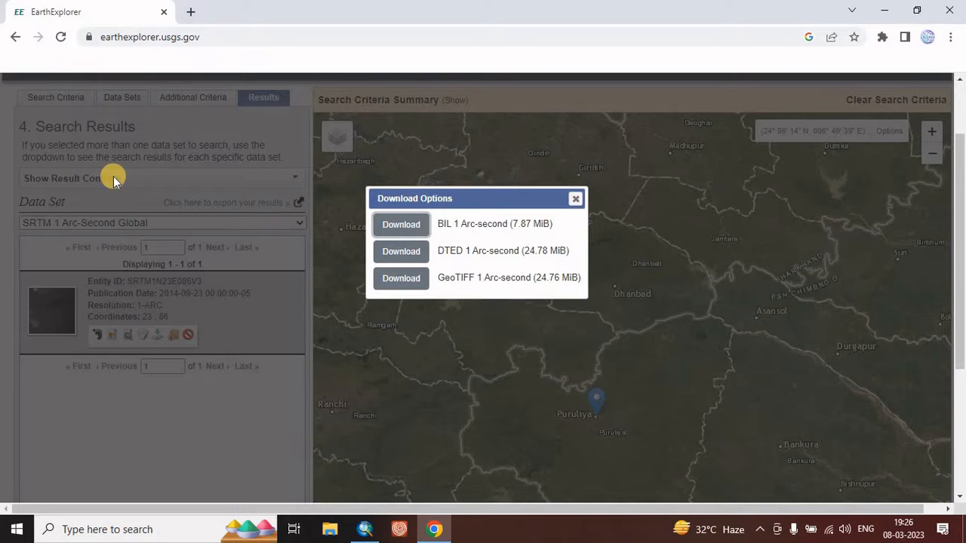
pyautogui.click(575, 198)
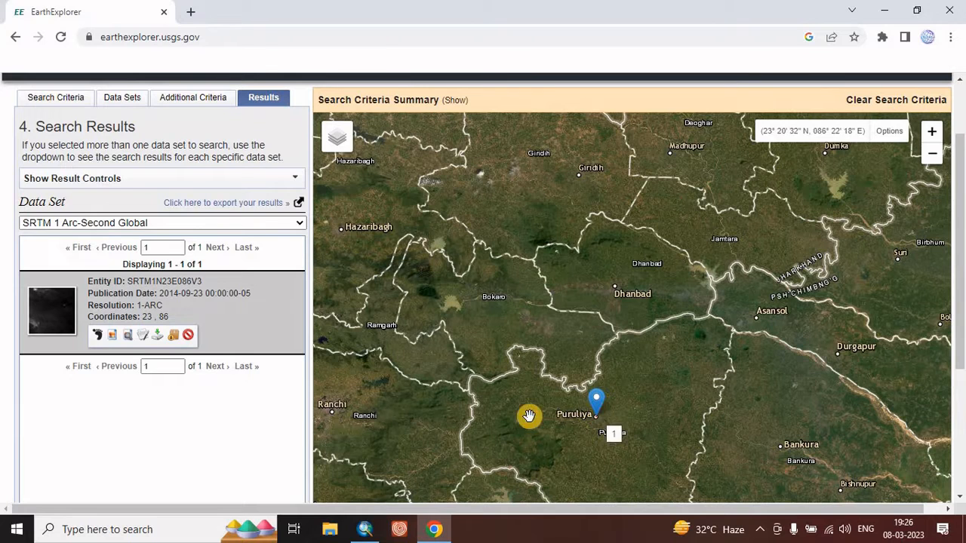
pyautogui.click(366, 530)
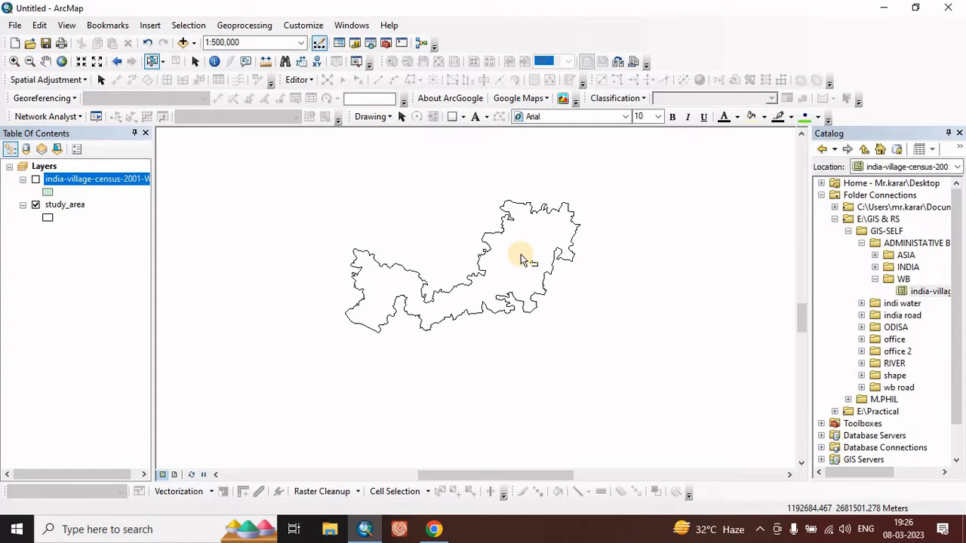
# Remove the india-village-census-2001-WB layer from the map, keeping only the study_area layer
pyautogui.moveTo(517, 261); pyautogui.dragTo(468, 244)
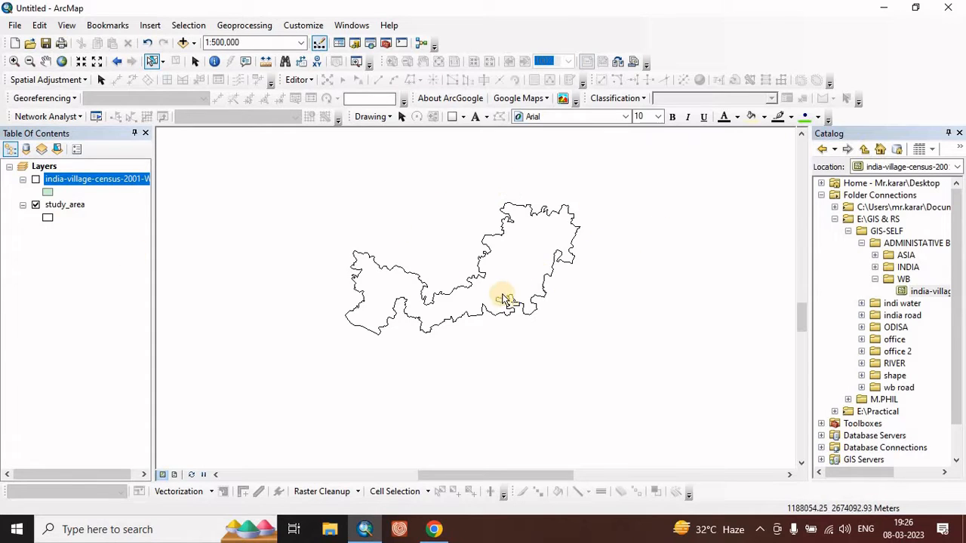
pyautogui.moveTo(490, 276)
pyautogui.mouseDown()
pyautogui.moveTo(528, 277)
pyautogui.moveTo(508, 276)
pyautogui.mouseUp()
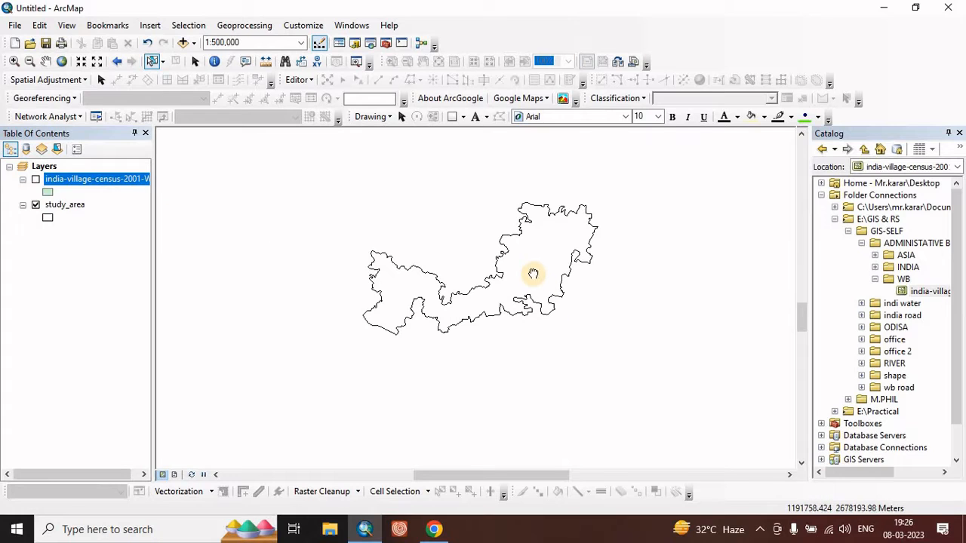
pyautogui.moveTo(593, 272); pyautogui.dragTo(596, 302)
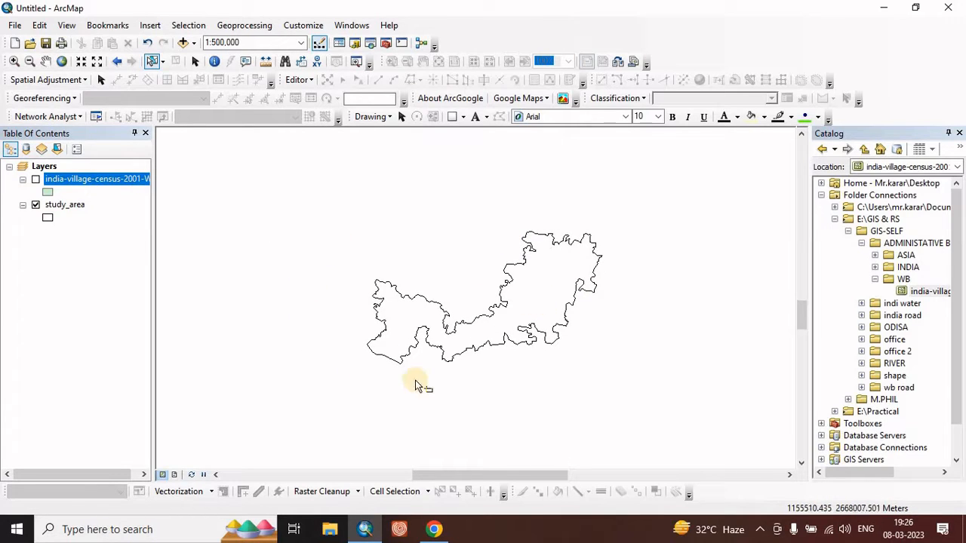
pyautogui.moveTo(533, 309); pyautogui.dragTo(525, 267)
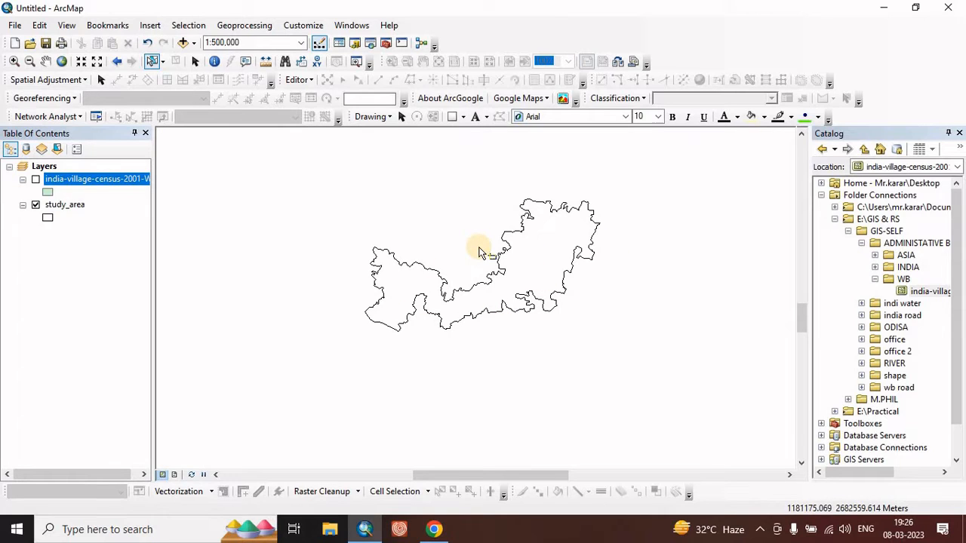
pyautogui.rightClick(85, 184)
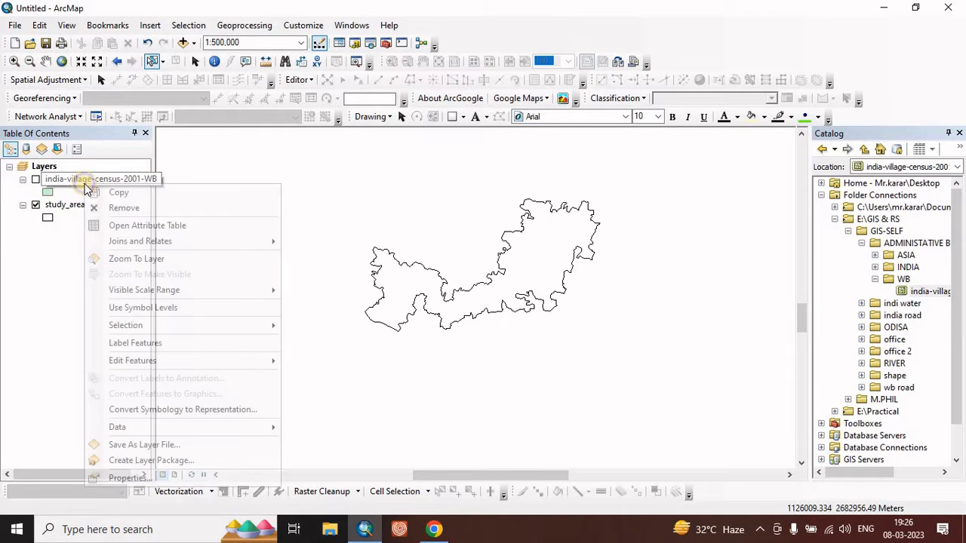
pyautogui.click(102, 209)
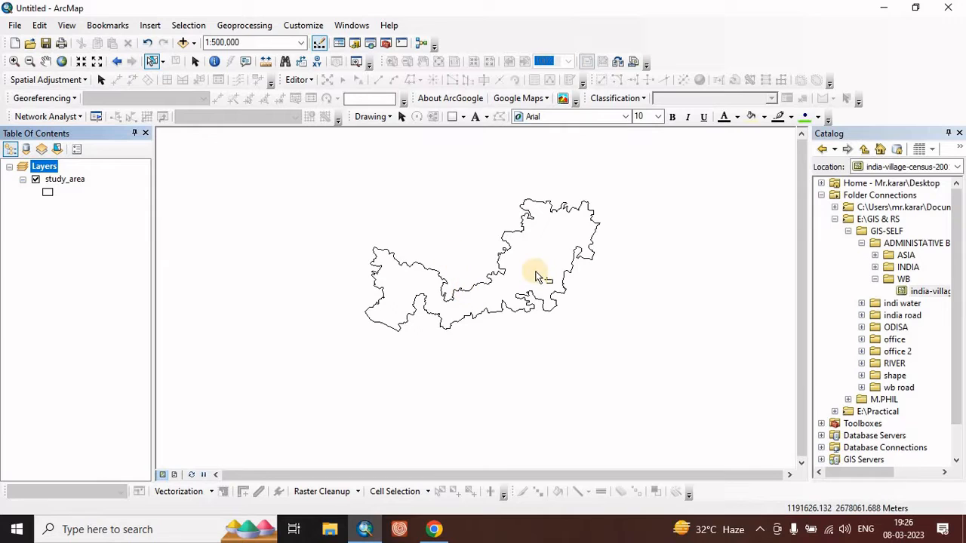
# Check in the list of available toolbars whether the Draw toolbar is enabled, and close the list
pyautogui.moveTo(500, 272); pyautogui.dragTo(522, 293)
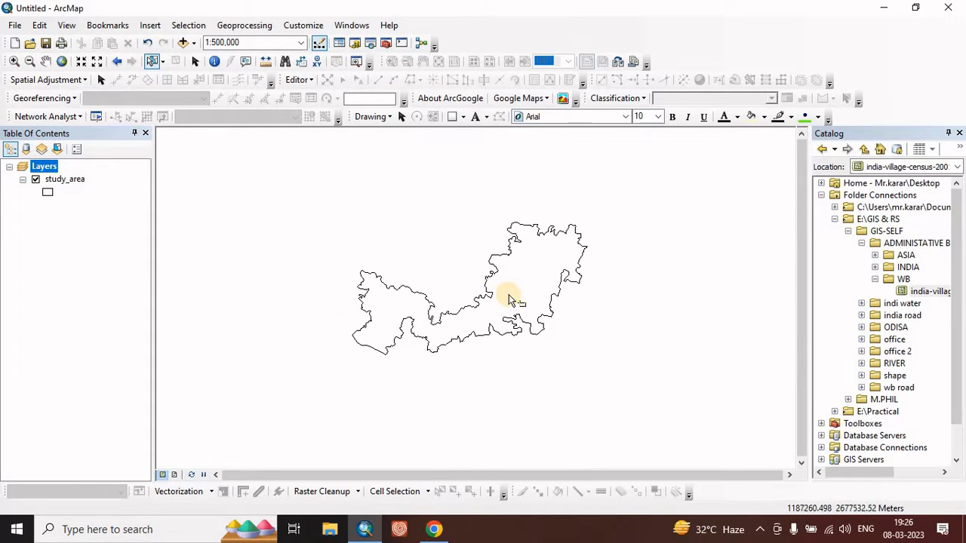
pyautogui.moveTo(507, 302); pyautogui.dragTo(516, 269)
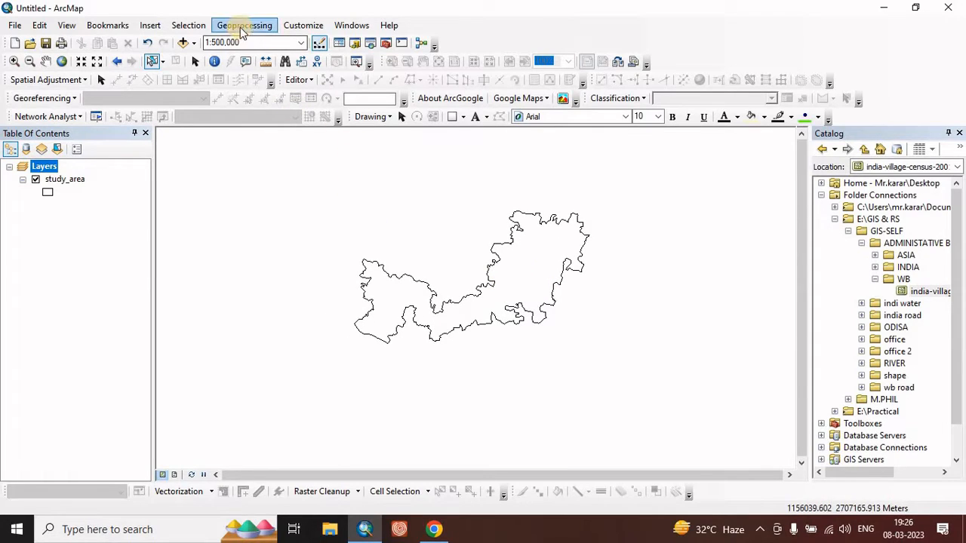
pyautogui.click(304, 25)
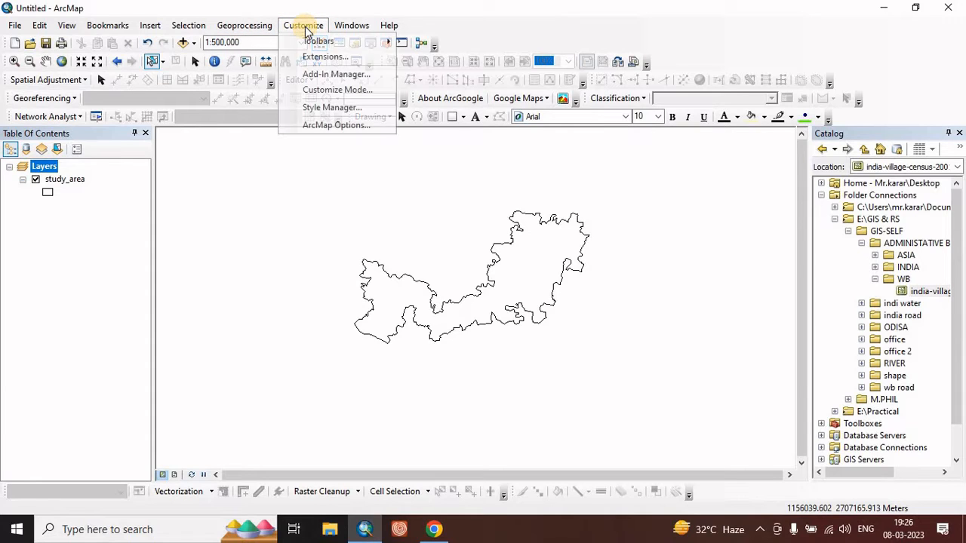
pyautogui.moveTo(320, 46)
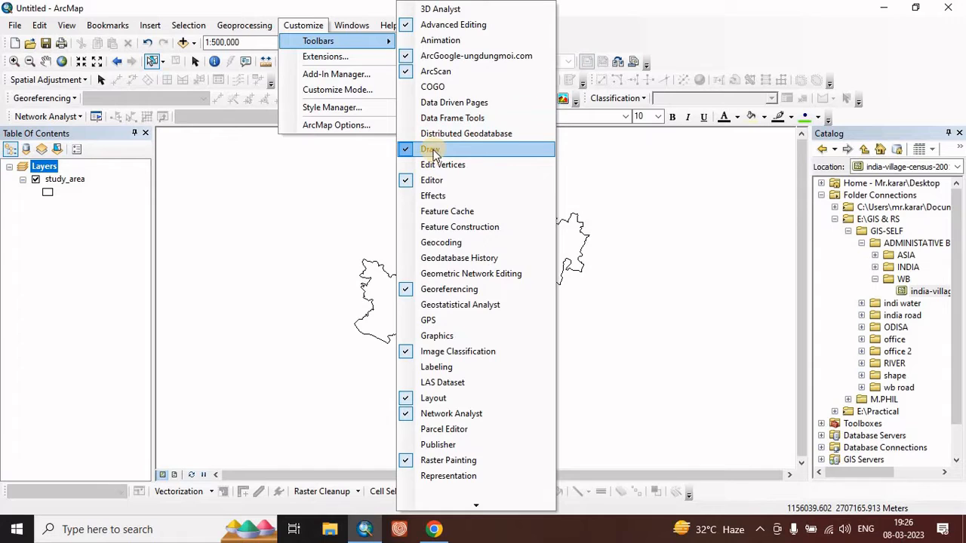
pyautogui.click(358, 206)
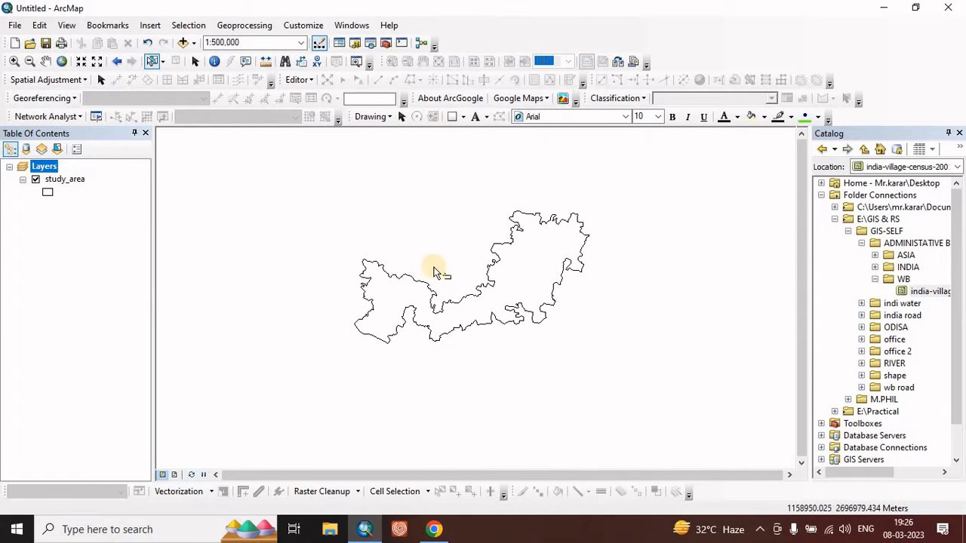
# Draw a rectangle graphic that encloses the whole study_area outline with a margin on all sides
pyautogui.click(463, 117)
pyautogui.click(372, 117)
pyautogui.click(372, 117)
pyautogui.click(452, 119)
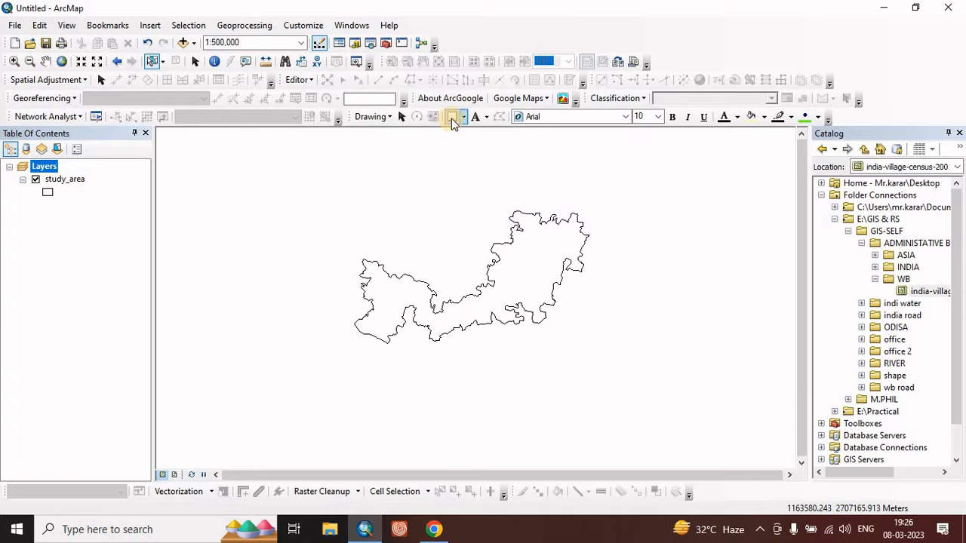
pyautogui.click(464, 117)
pyautogui.click(461, 131)
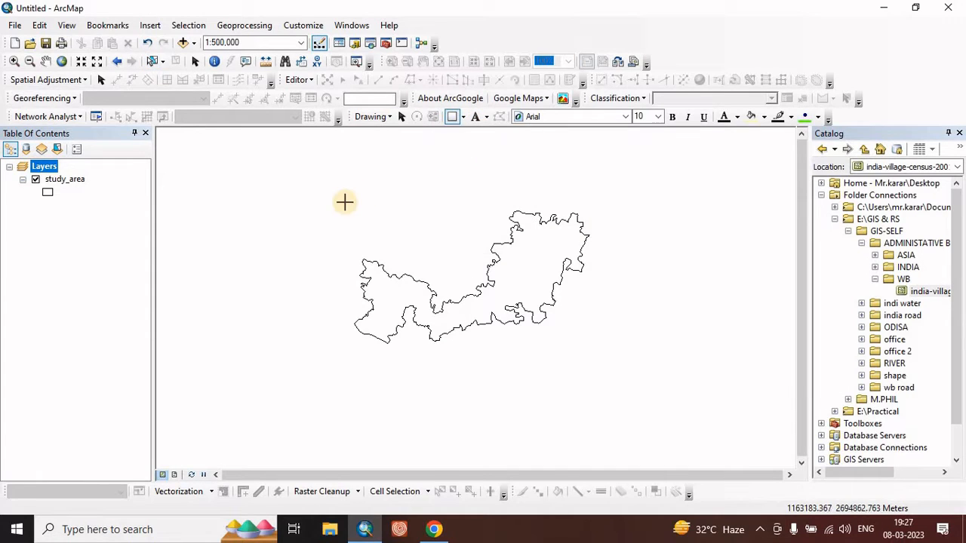
pyautogui.moveTo(338, 182); pyautogui.dragTo(612, 364)
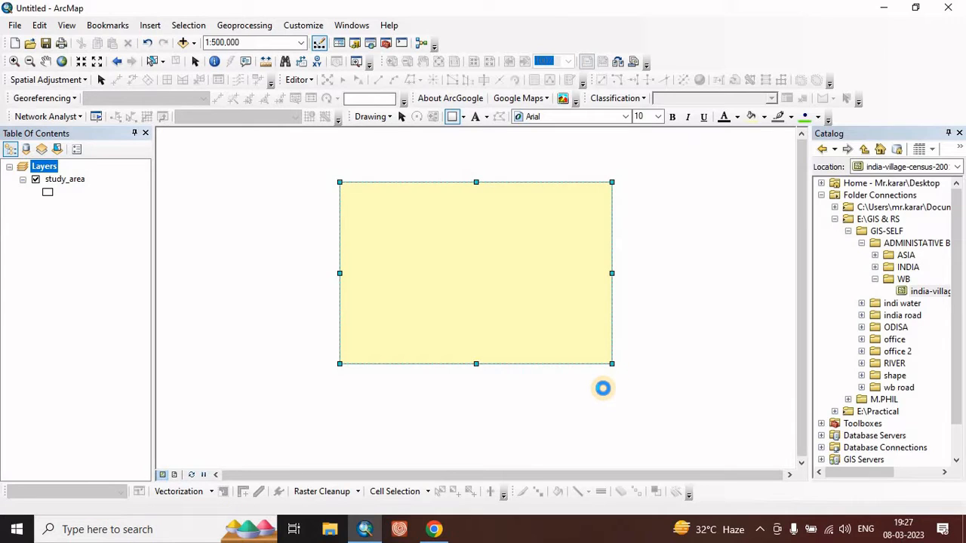
# Give the rectangle no fill and a black outline of width 3, and lower its upper edge slightly towards the study area
pyautogui.rightClick(402, 253)
pyautogui.click(375, 213)
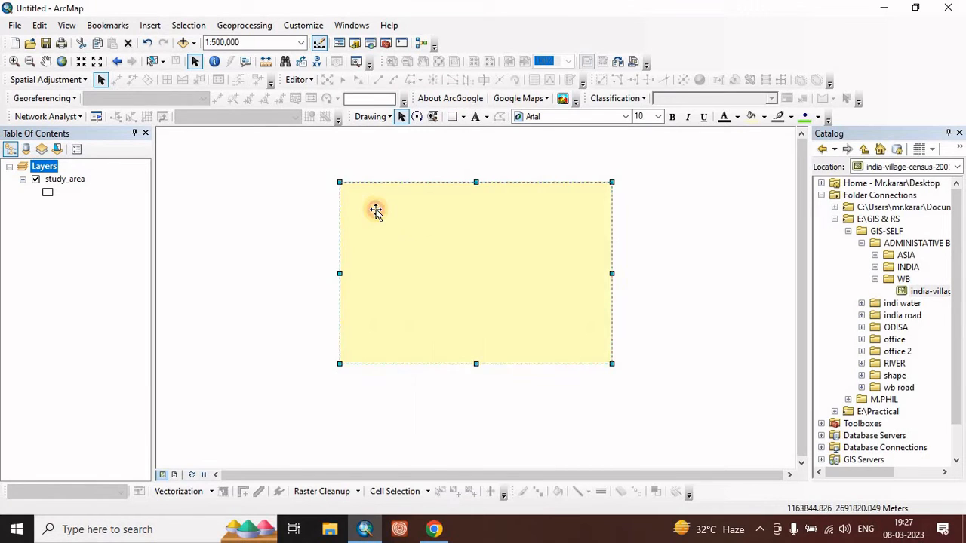
pyautogui.rightClick(375, 213)
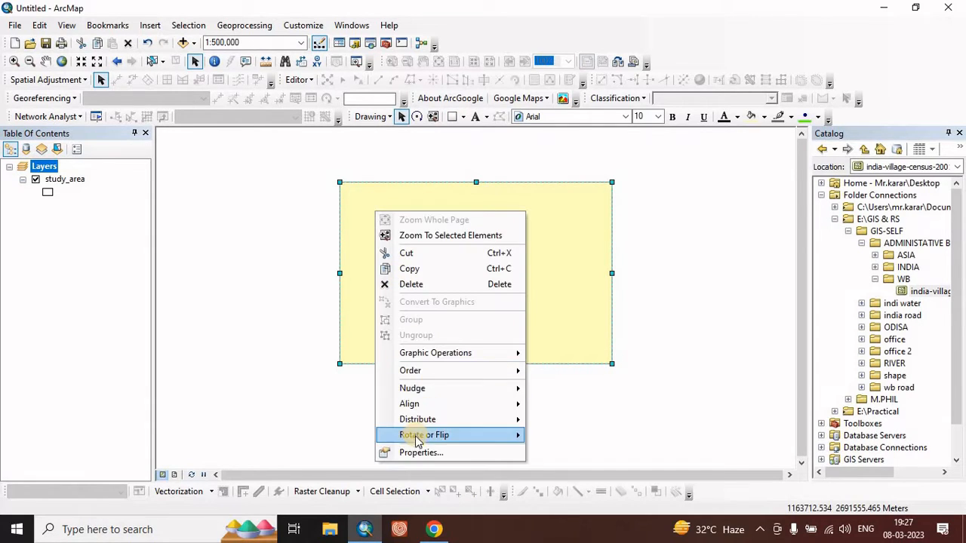
pyautogui.click(414, 453)
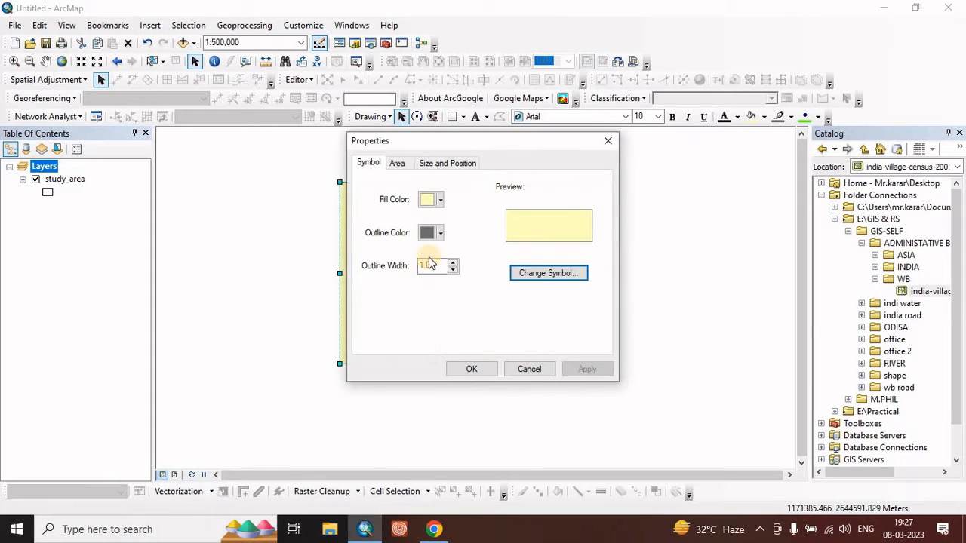
pyautogui.click(430, 201)
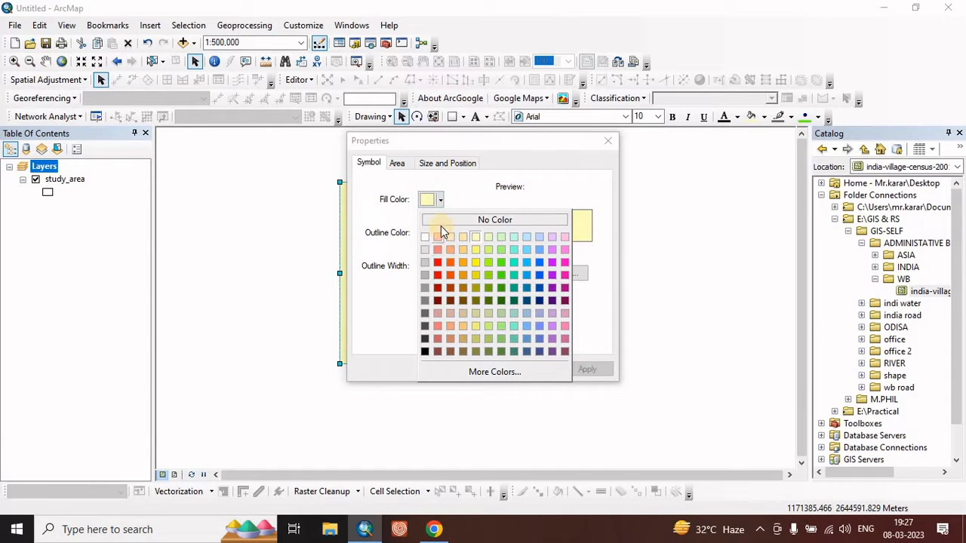
pyautogui.click(440, 222)
pyautogui.click(427, 234)
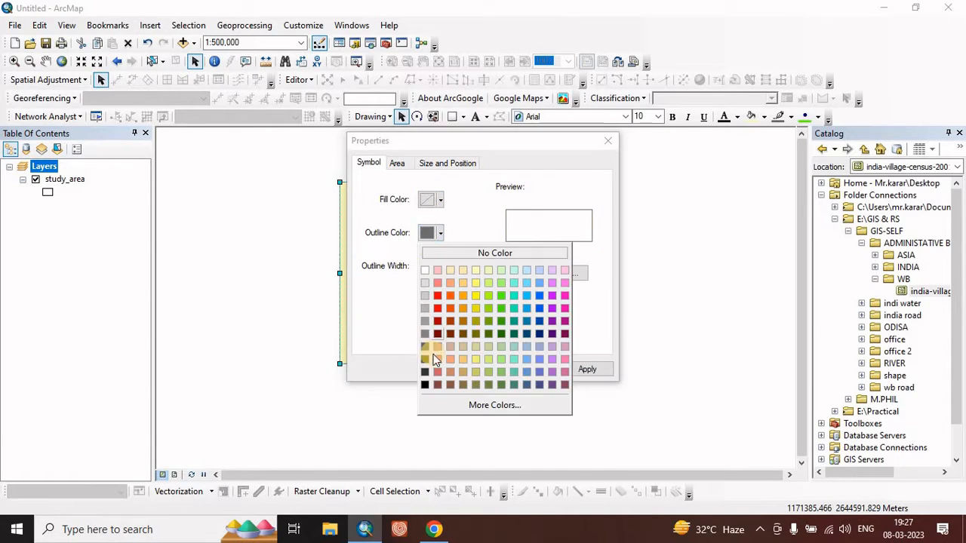
pyautogui.click(426, 385)
pyautogui.click(453, 263)
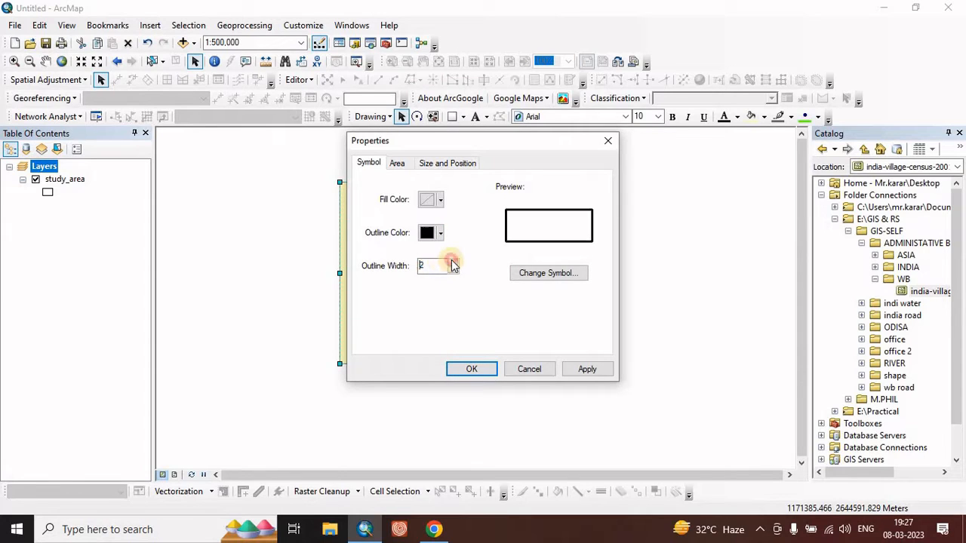
pyautogui.click(453, 263)
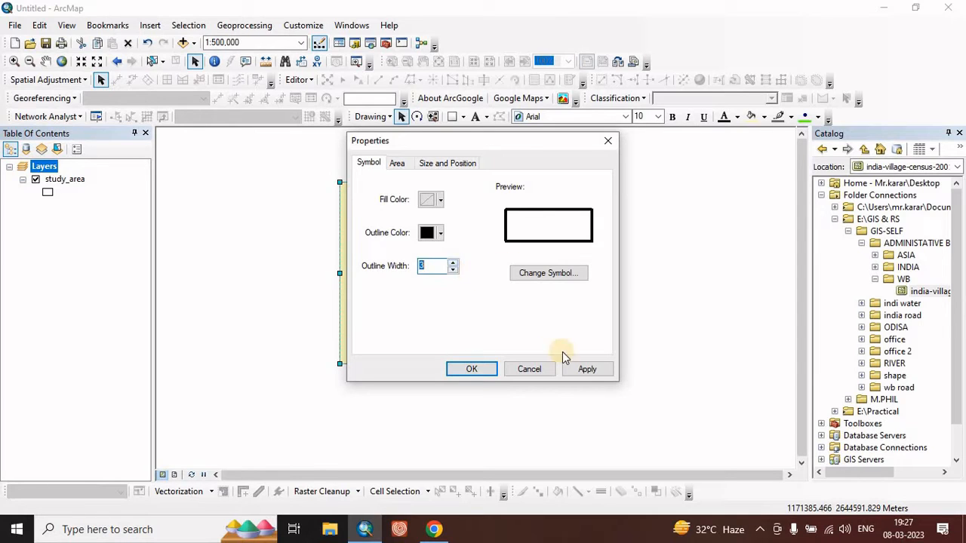
pyautogui.click(582, 369)
pyautogui.click(480, 370)
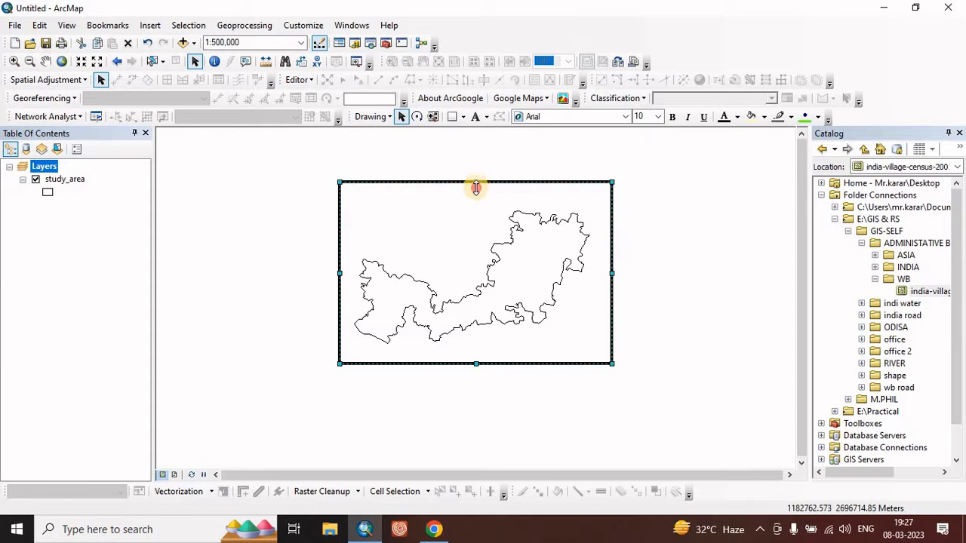
pyautogui.moveTo(476, 187); pyautogui.dragTo(475, 197)
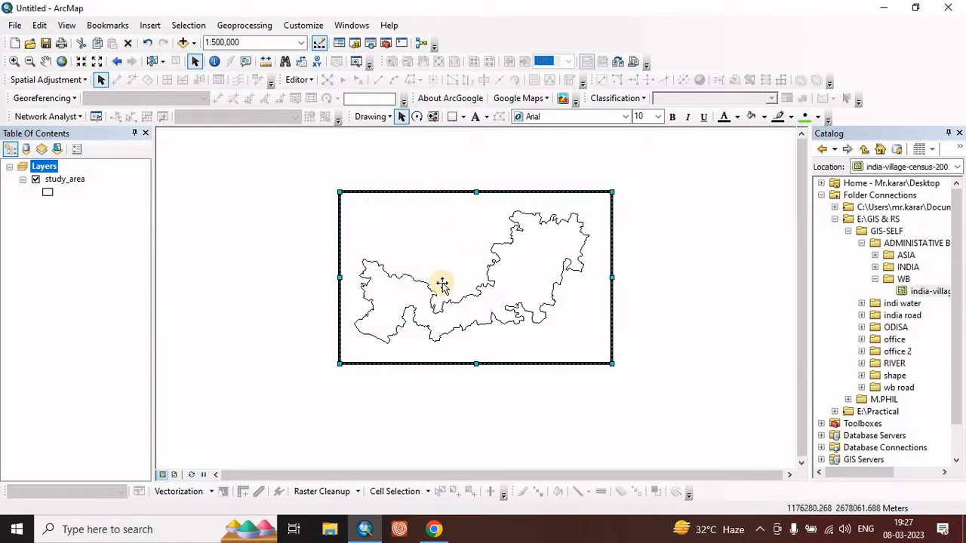
# Convert the selected rectangle graphic to a polygon shapefile E:\Practical\basin\Converted_Graphics.shp in the data frame's coordinate system, and add it as a layer
pyautogui.click(388, 116)
pyautogui.click(388, 117)
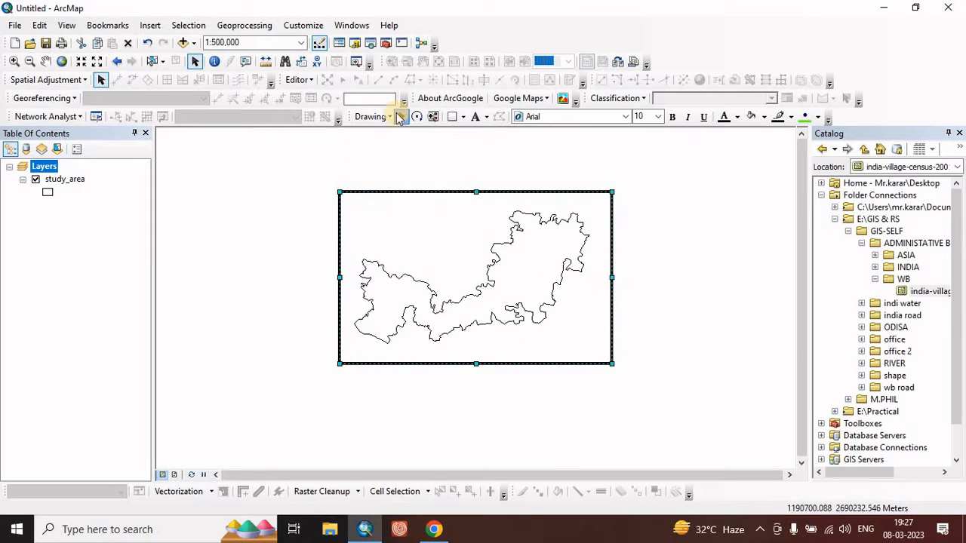
pyautogui.click(373, 116)
pyautogui.moveTo(384, 279)
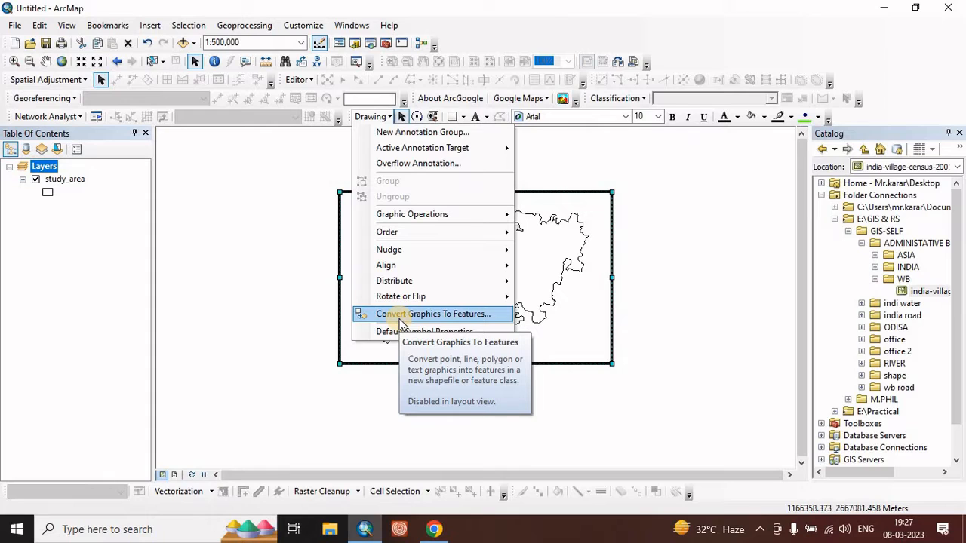
pyautogui.click(400, 319)
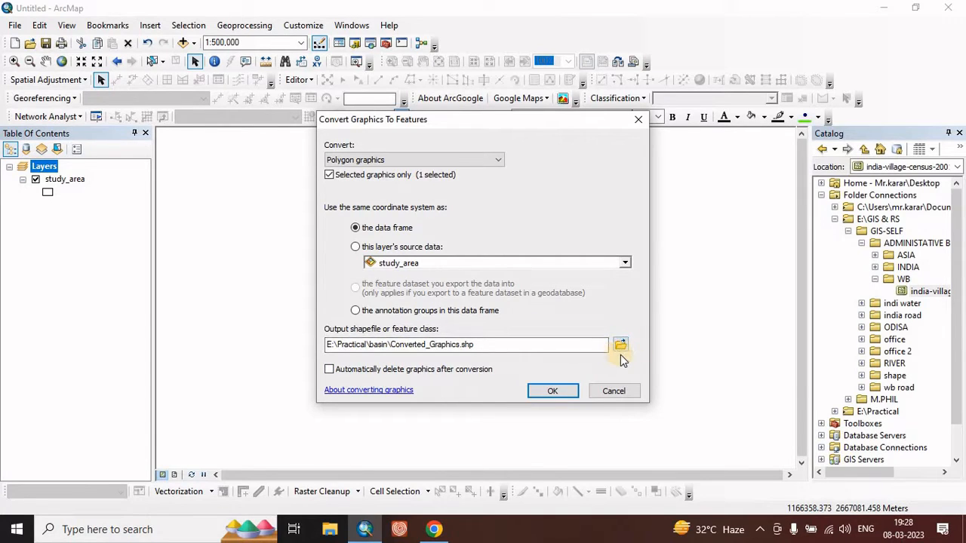
pyautogui.click(547, 393)
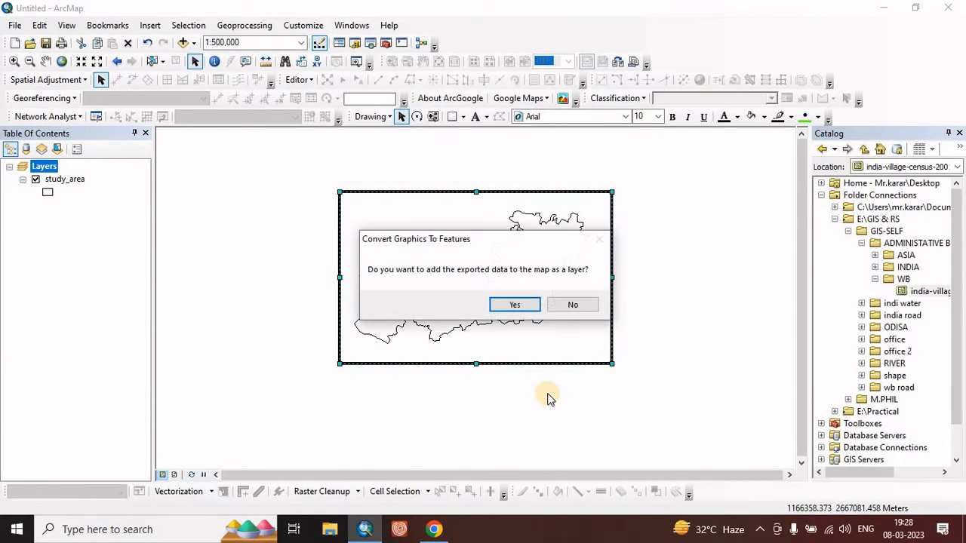
pyautogui.click(516, 306)
# Move the original rectangle graphic aside and delete it, and toggle the Converted_Graphics layer off and on to check it
pyautogui.moveTo(419, 320); pyautogui.dragTo(320, 408)
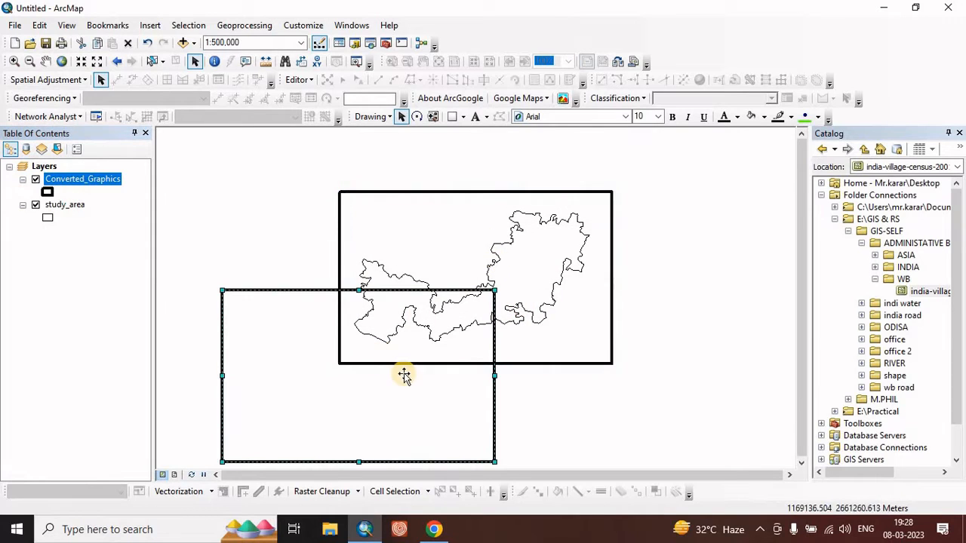
pyautogui.press('Delete')
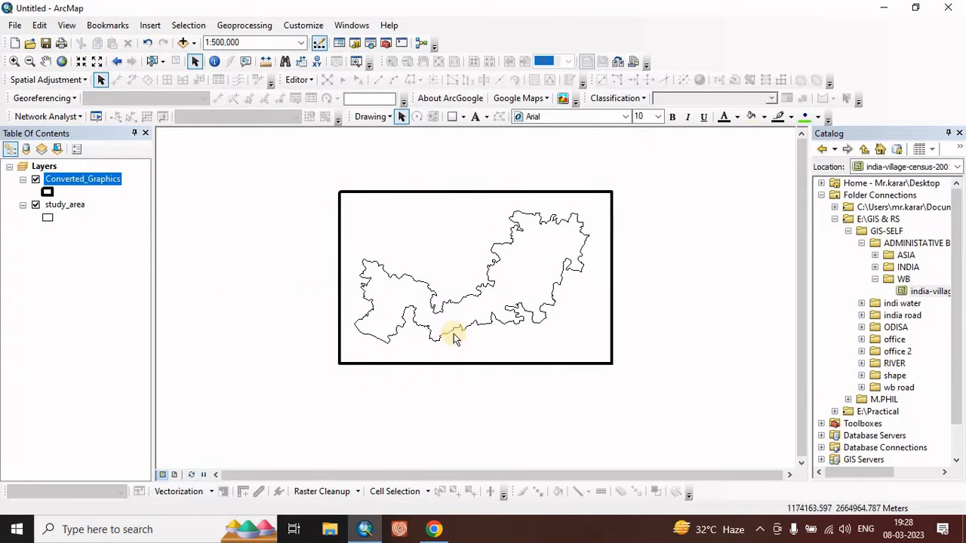
pyautogui.click(36, 179)
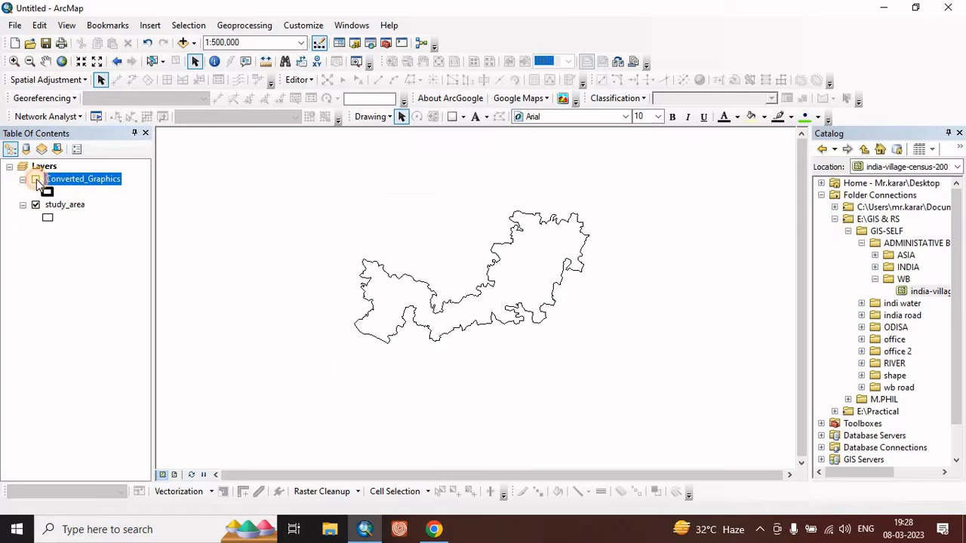
pyautogui.click(35, 180)
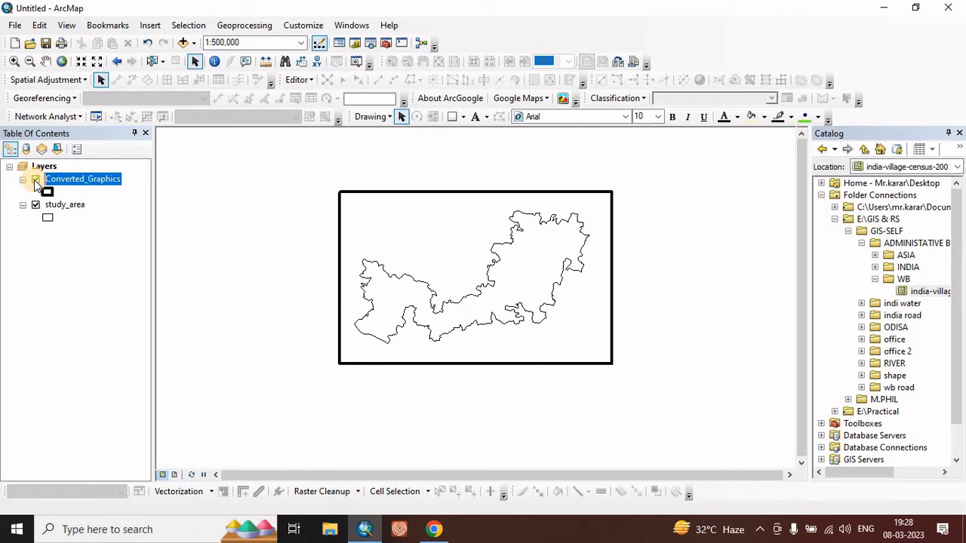
# Hide and show the Converted_Graphics layer once more, and collapse the GIS-SELF folder in the catalog tree
pyautogui.click(36, 180)
pyautogui.click(36, 179)
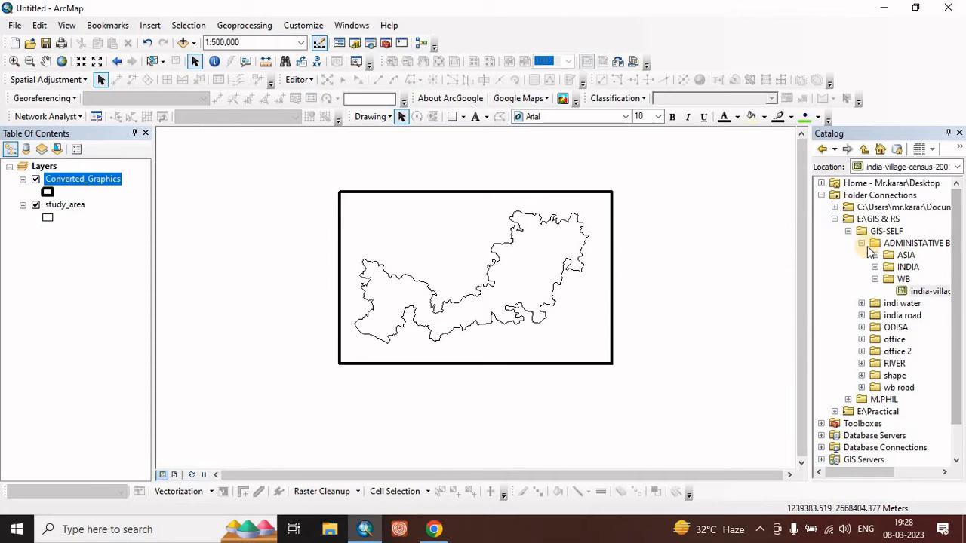
pyautogui.click(848, 231)
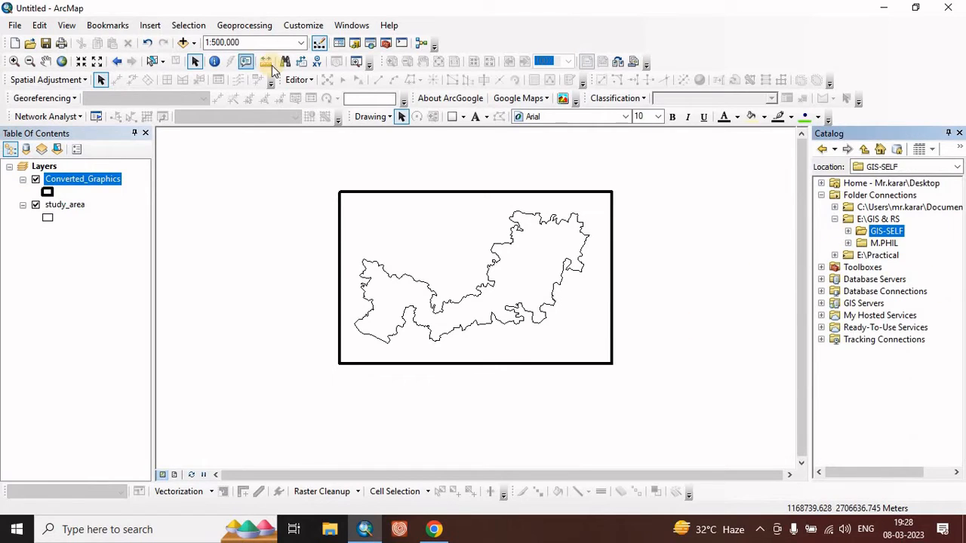
# Open the Layer To KML conversion tool from ArcToolbox and choose Converted_Graphics as its input layer
pyautogui.click(385, 43)
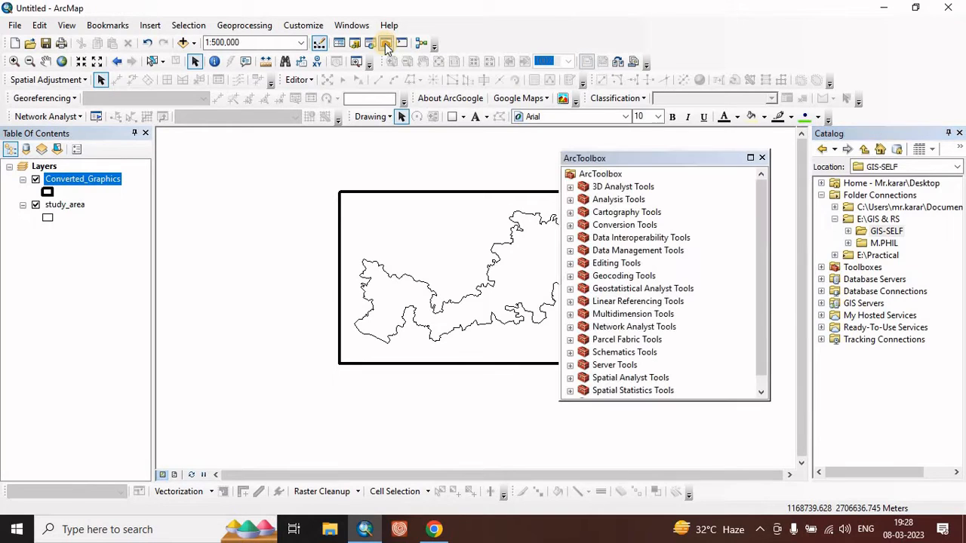
pyautogui.doubleClick(616, 225)
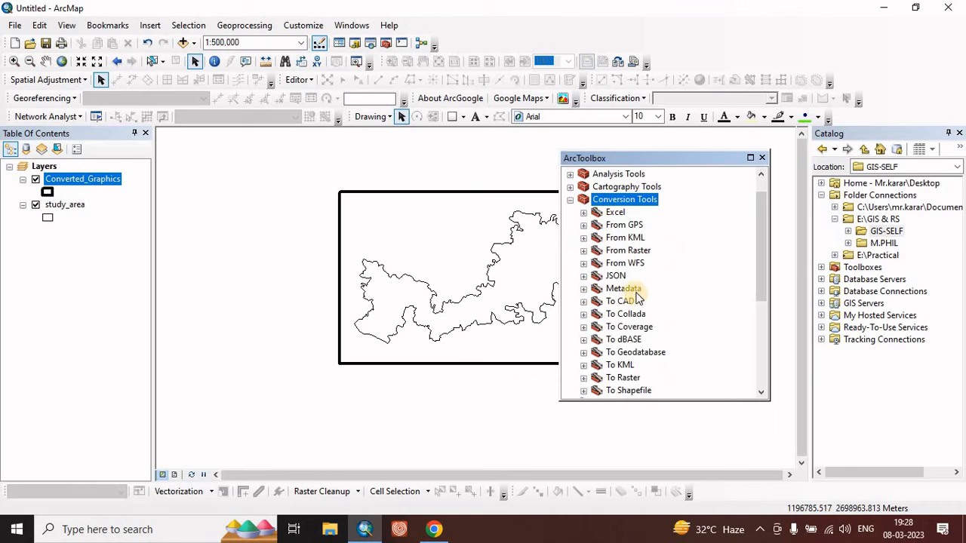
pyautogui.scroll(-1, 631, 317)
pyautogui.scroll(-1, 631, 317)
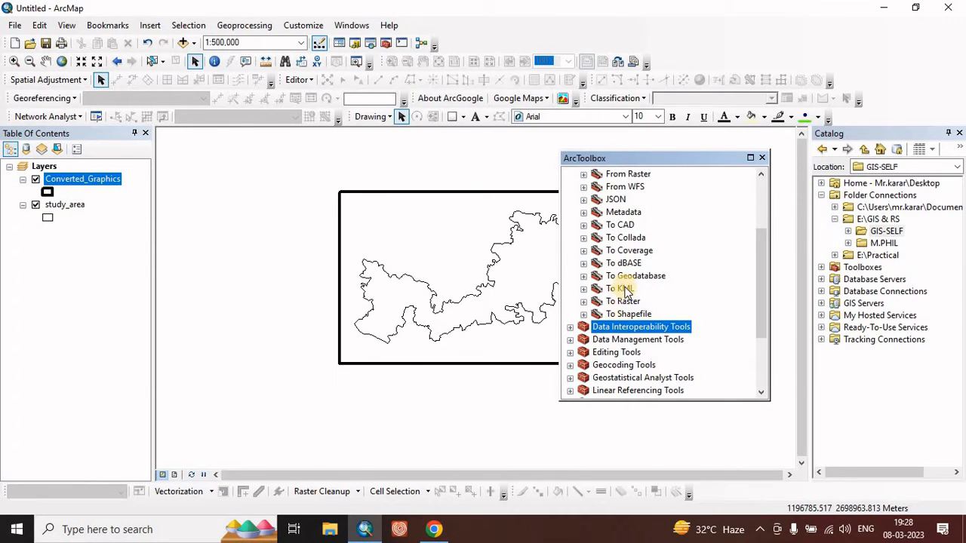
pyautogui.doubleClick(623, 289)
pyautogui.click(643, 302)
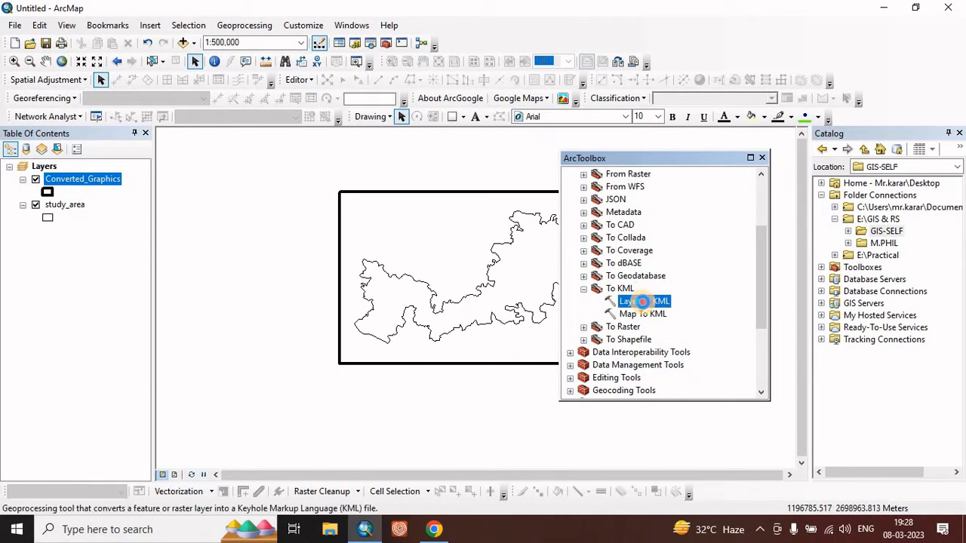
pyautogui.doubleClick(646, 302)
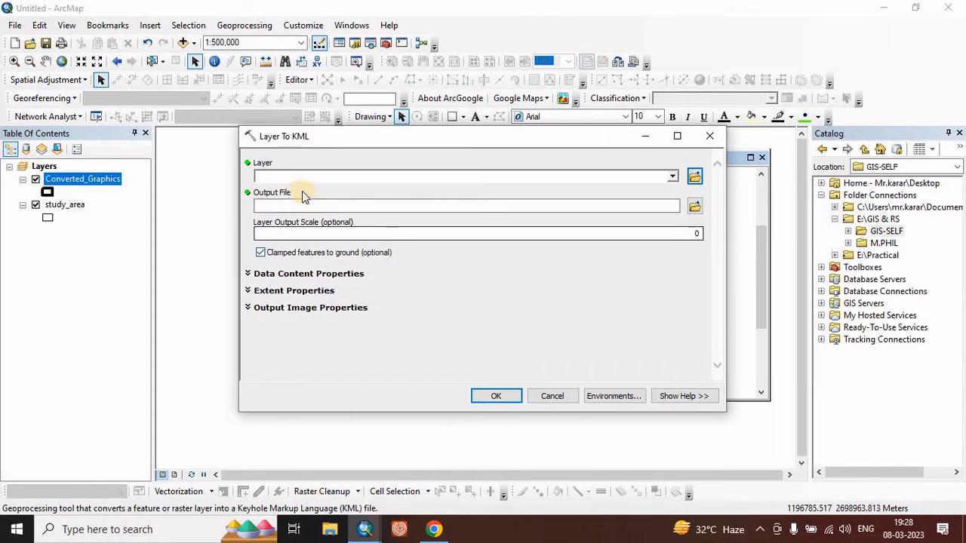
pyautogui.click(672, 175)
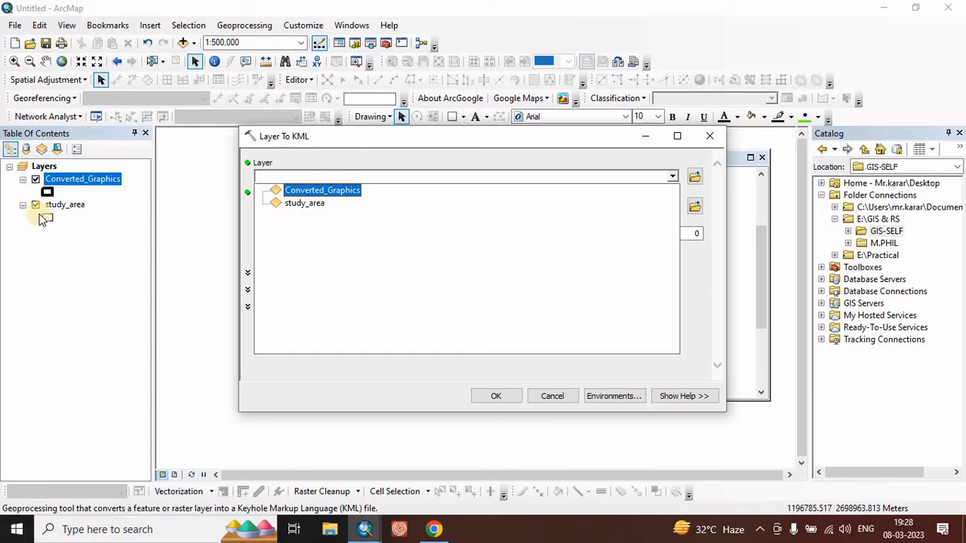
pyautogui.click(315, 191)
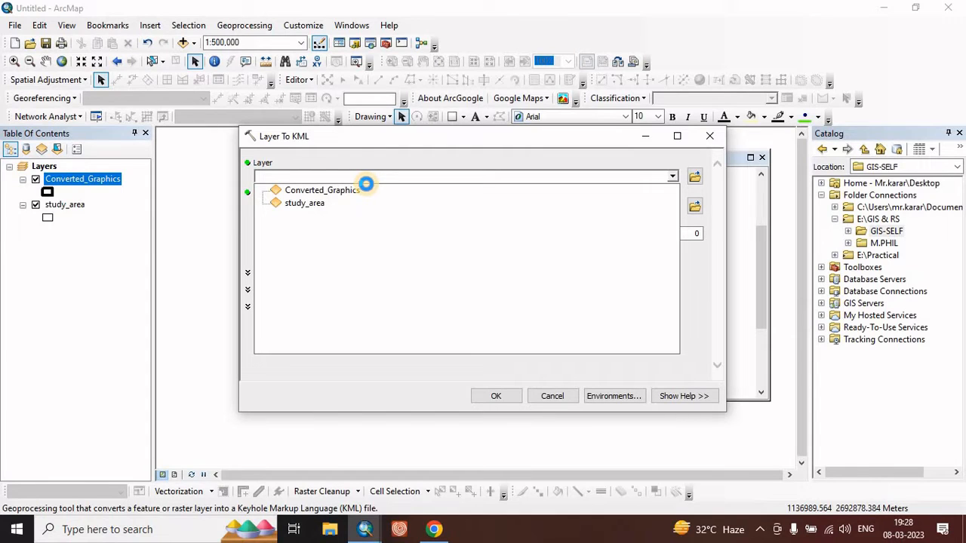
pyautogui.click(363, 190)
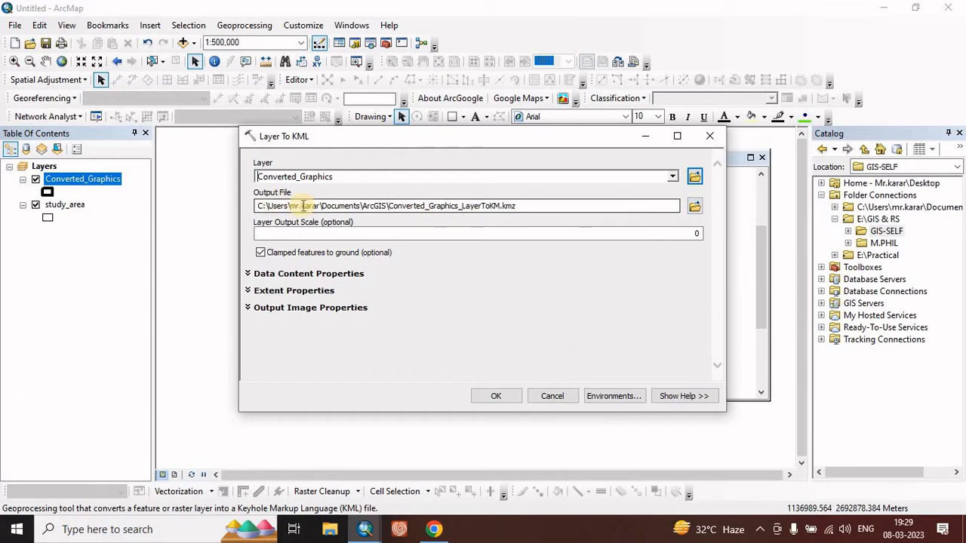
# Set the KML output file to dem.kmz on the Desktop and run the conversion
pyautogui.click(694, 207)
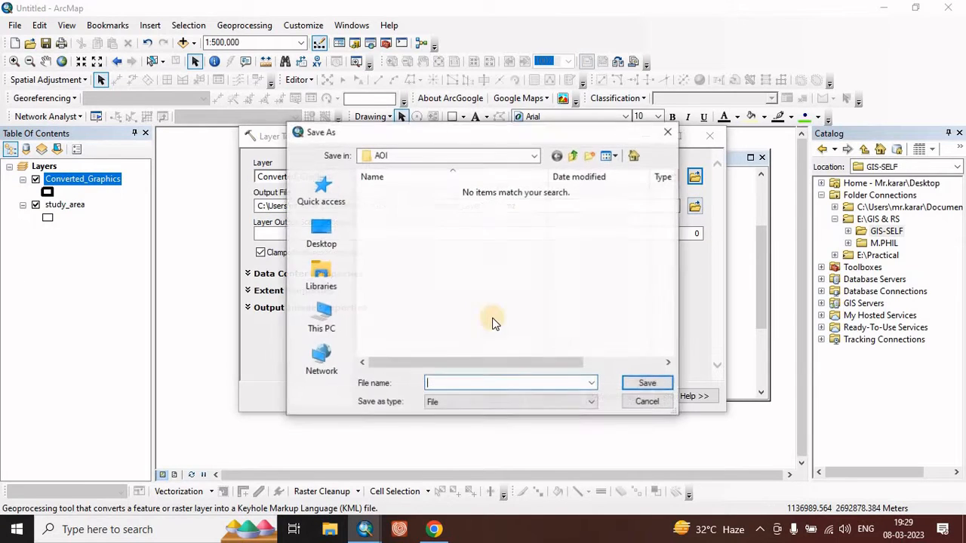
pyautogui.click(320, 240)
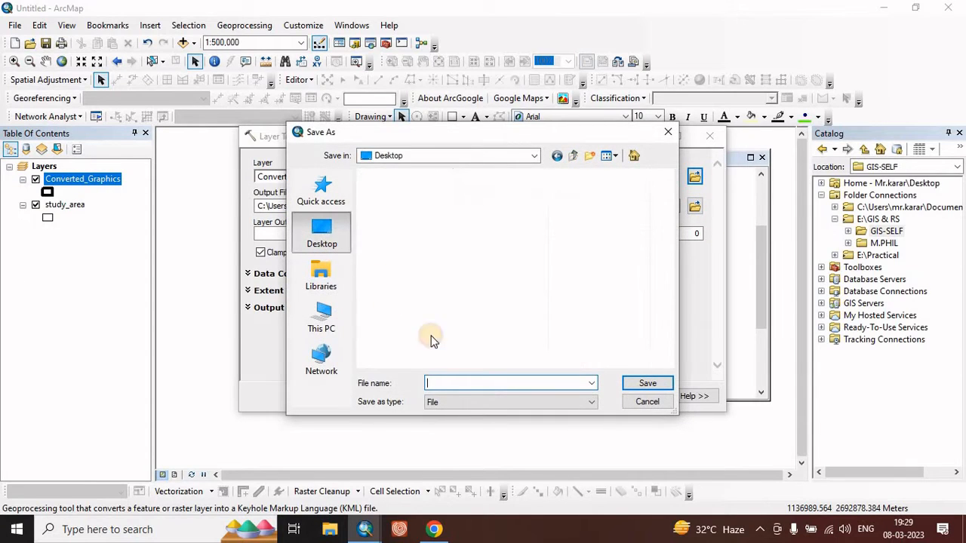
pyautogui.click(453, 384)
pyautogui.write('dem')
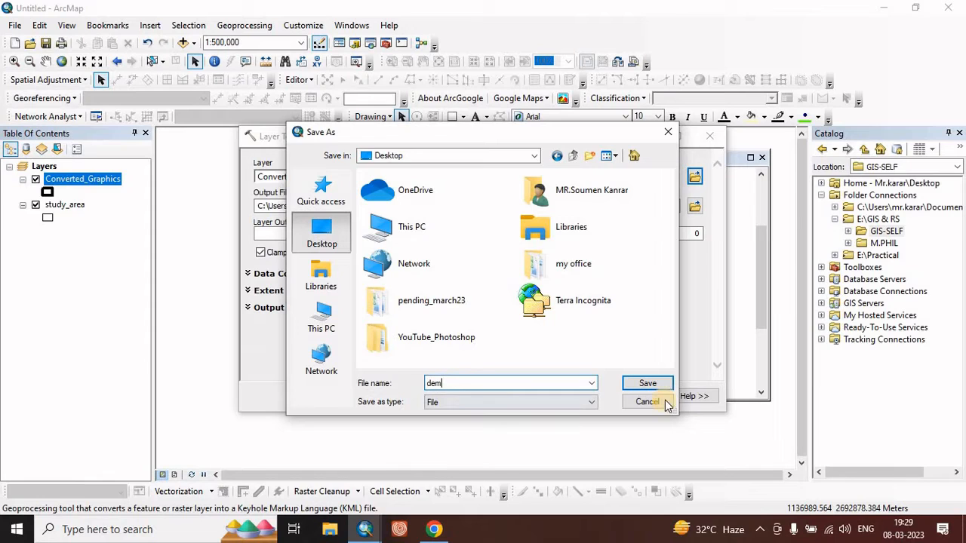
pyautogui.click(648, 383)
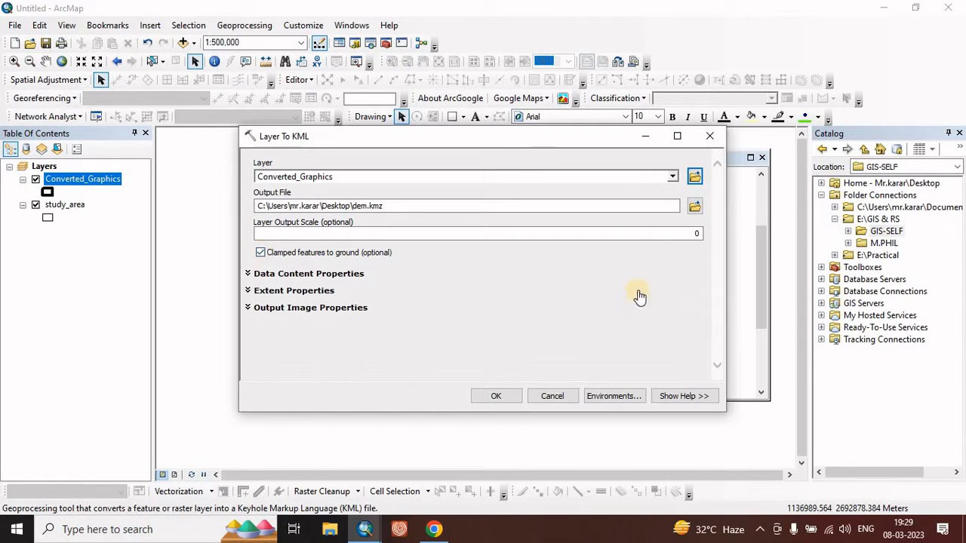
pyautogui.click(497, 397)
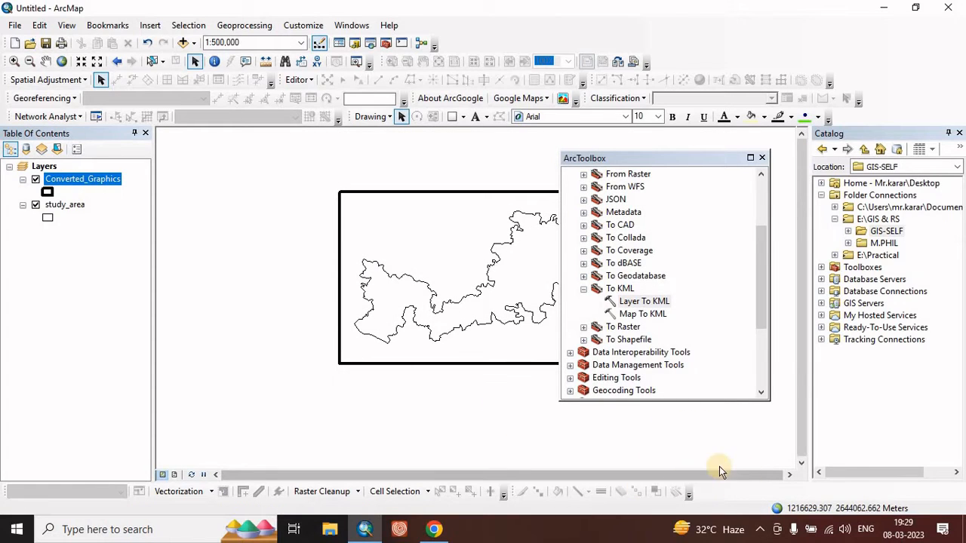
# Check the status of the Layer To KML run in the current session's geoprocessing results, and close the results window
pyautogui.click(254, 28)
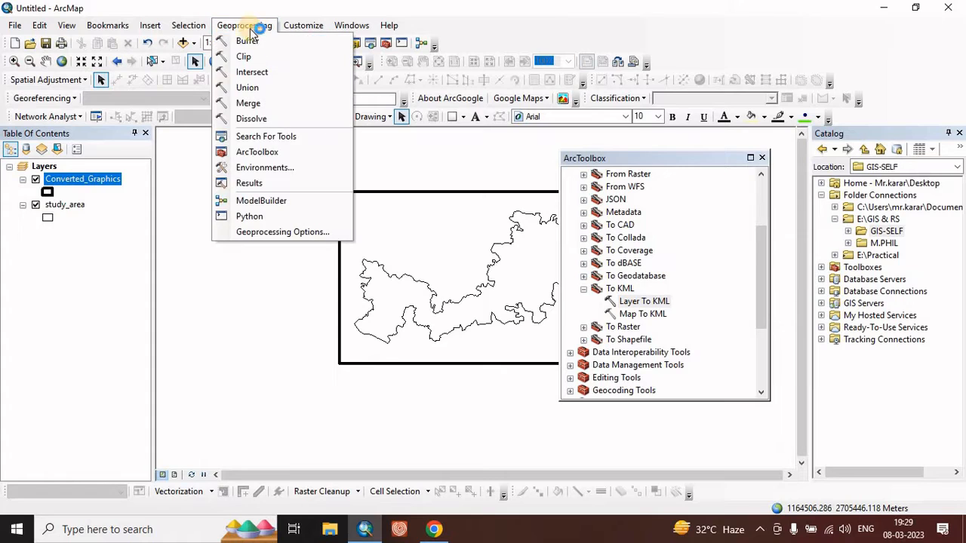
pyautogui.click(254, 184)
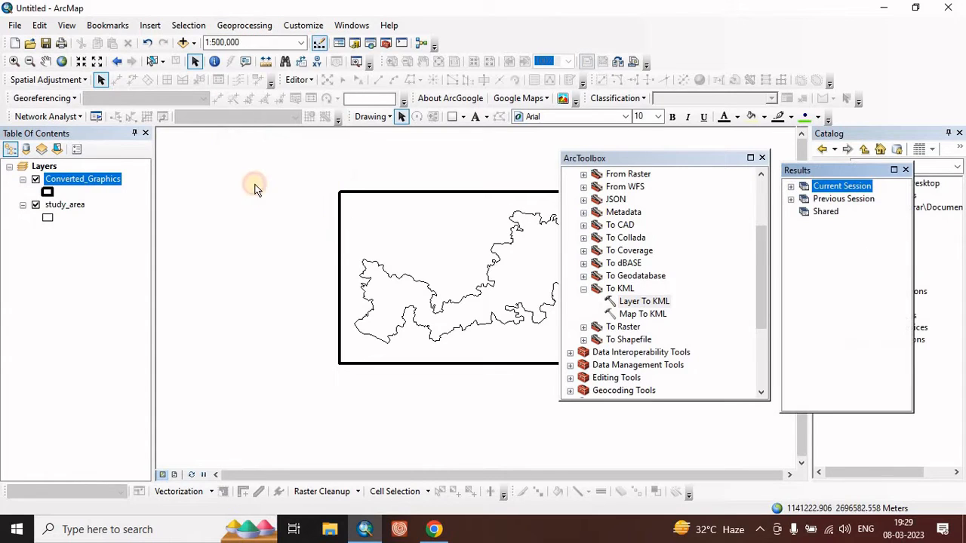
pyautogui.click(791, 186)
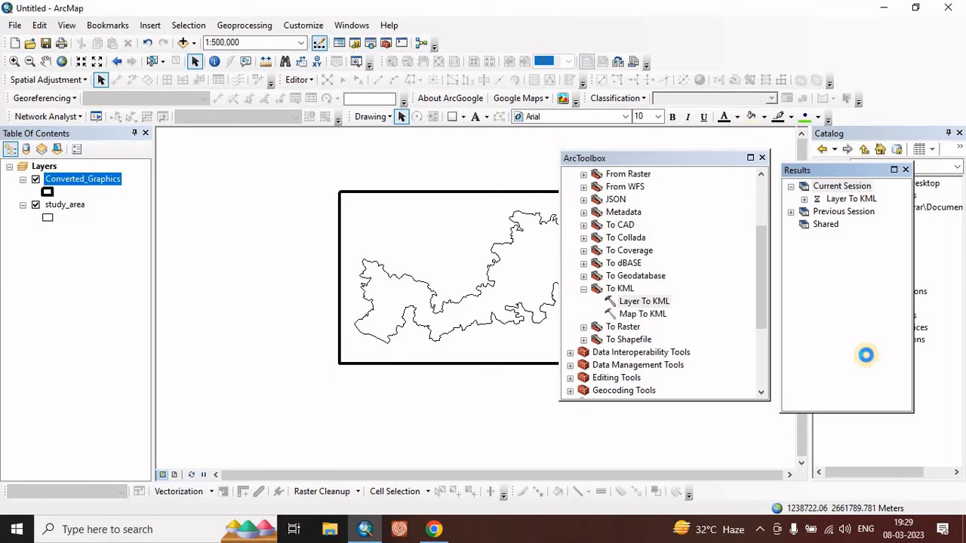
pyautogui.click(907, 170)
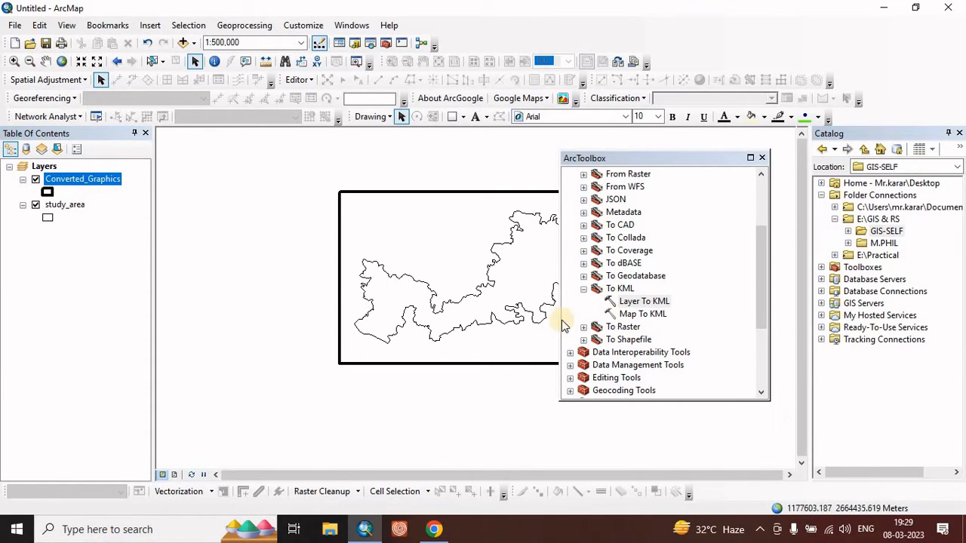
# Minimize ArcMap to show the desktop and move the exported dem file to a free spot near the middle
pyautogui.click(888, 9)
pyautogui.click(885, 10)
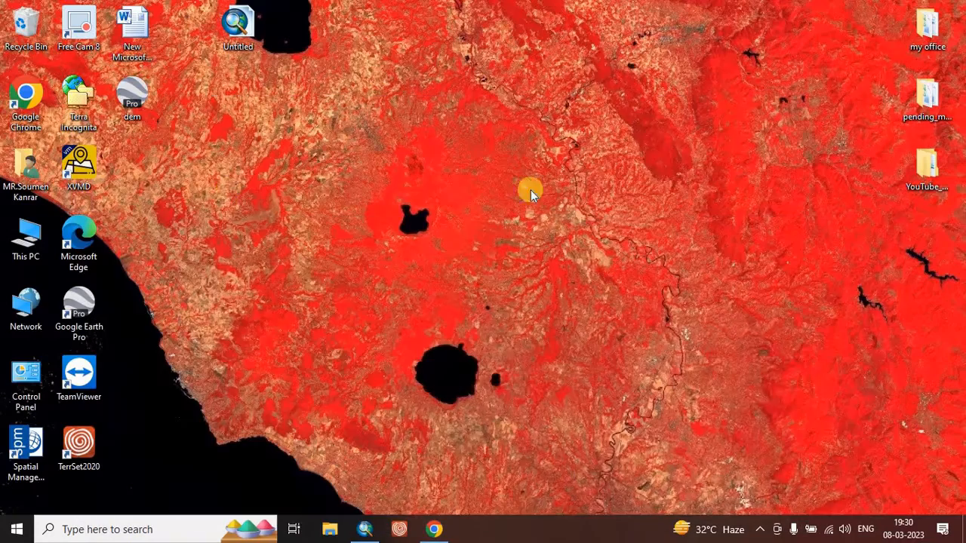
pyautogui.click(134, 94)
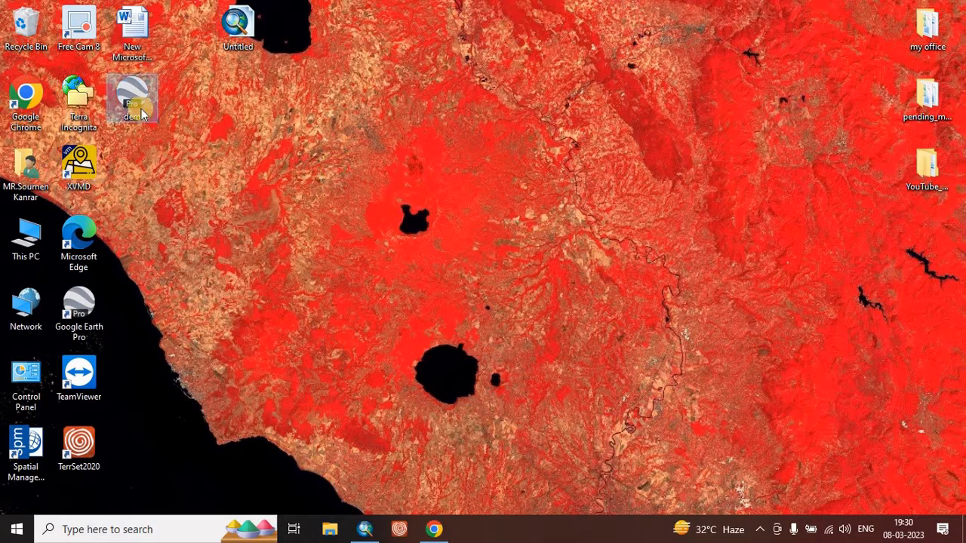
pyautogui.moveTo(142, 113); pyautogui.dragTo(407, 182)
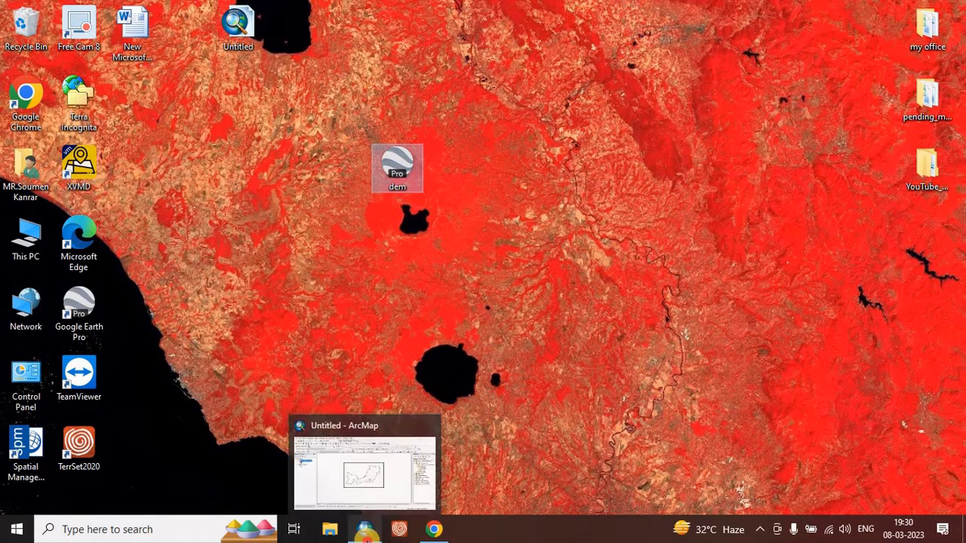
# Return to ArcMap, close the ArcToolbox window and minimize ArcMap again
pyautogui.click(366, 532)
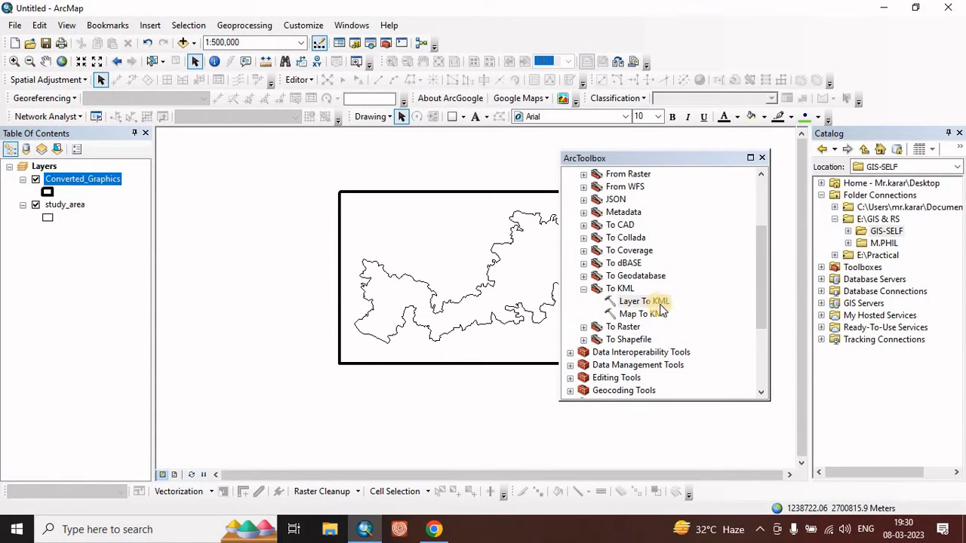
pyautogui.click(763, 159)
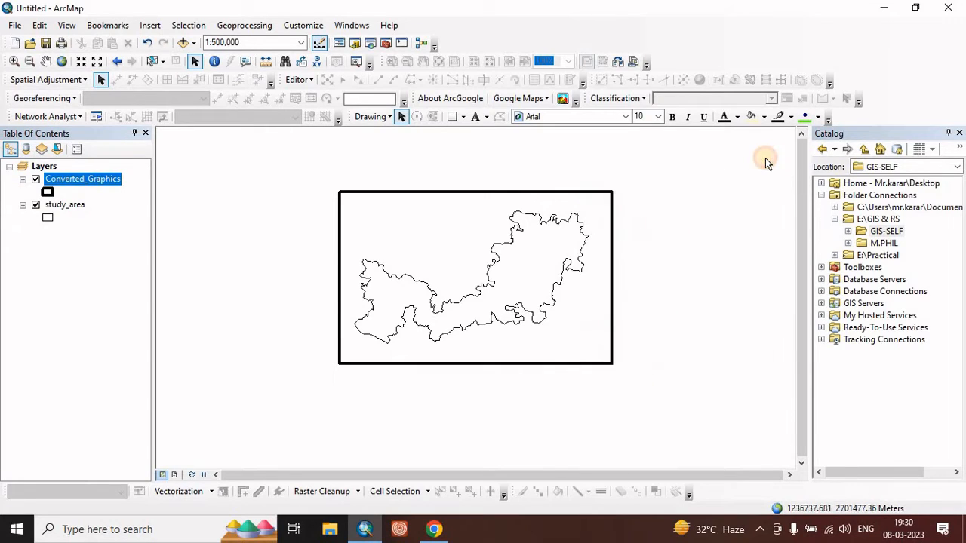
pyautogui.click(884, 14)
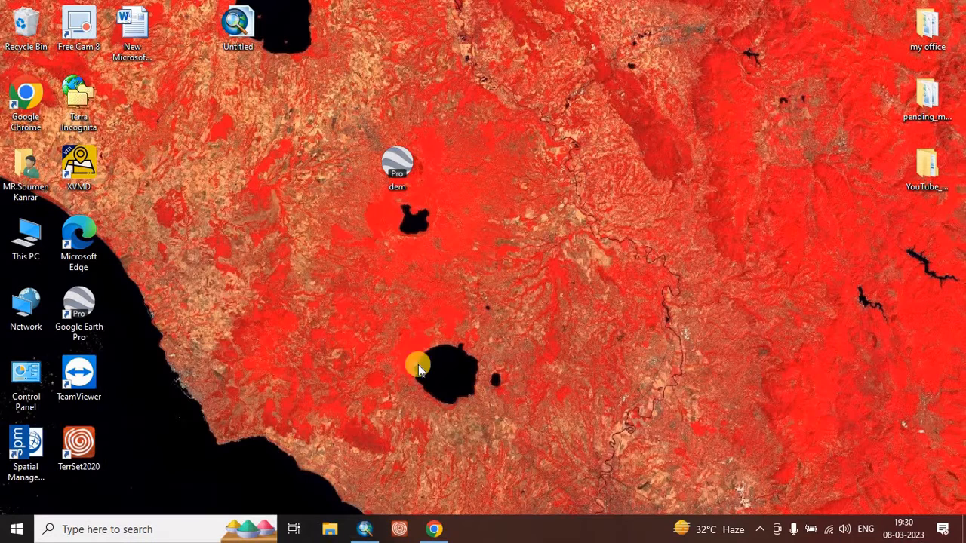
# Switch to EarthExplorer in Chrome, return to the search criteria and choose KML/KMZ as the upload file format
pyautogui.click(431, 532)
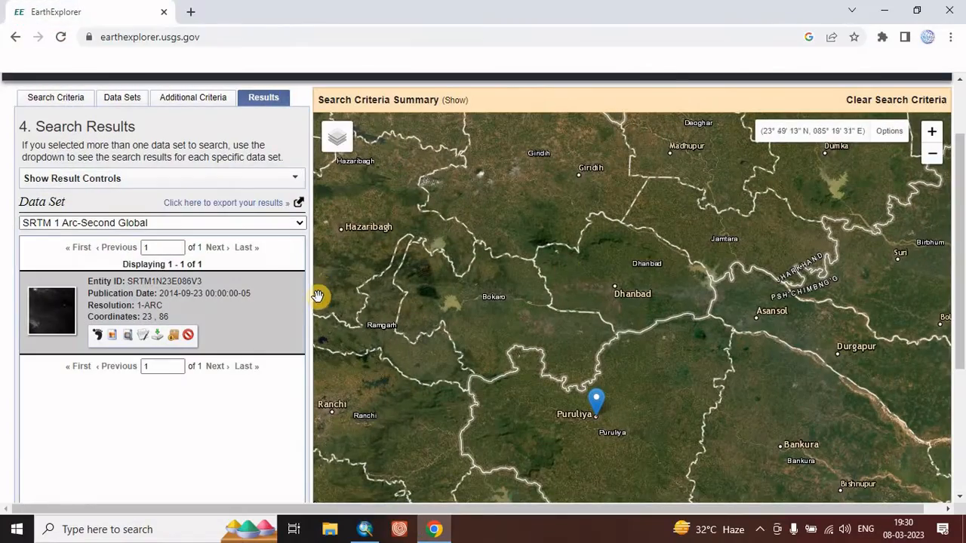
pyautogui.scroll(2, 402, 304)
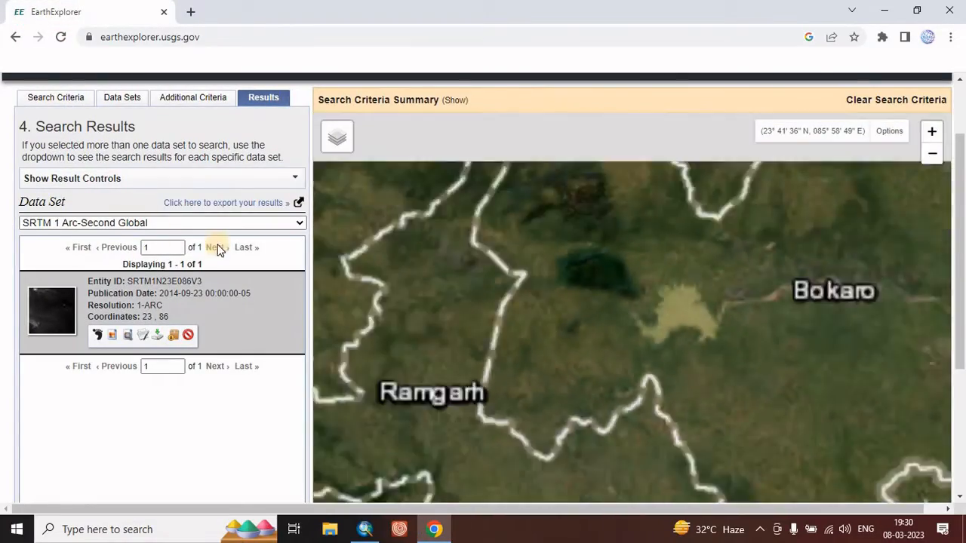
pyautogui.click(24, 101)
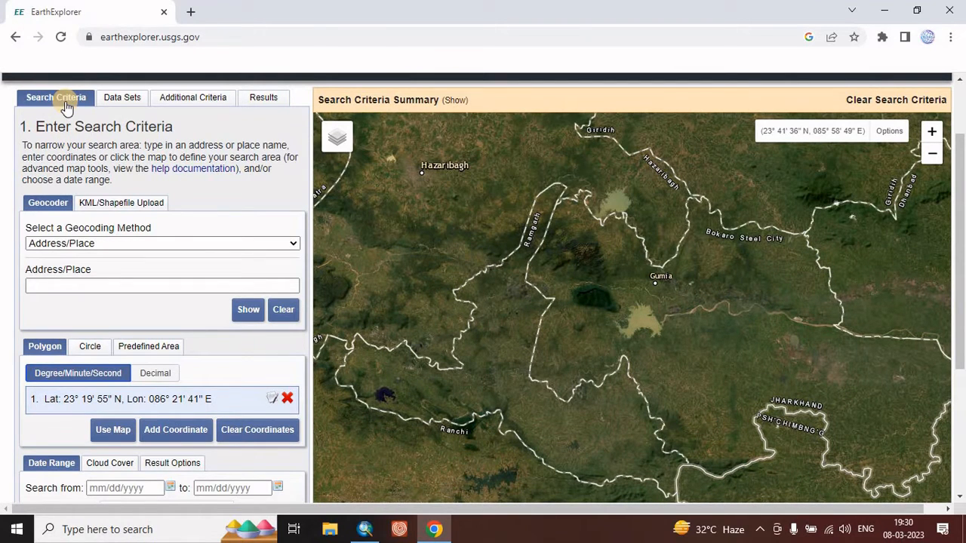
pyautogui.click(104, 206)
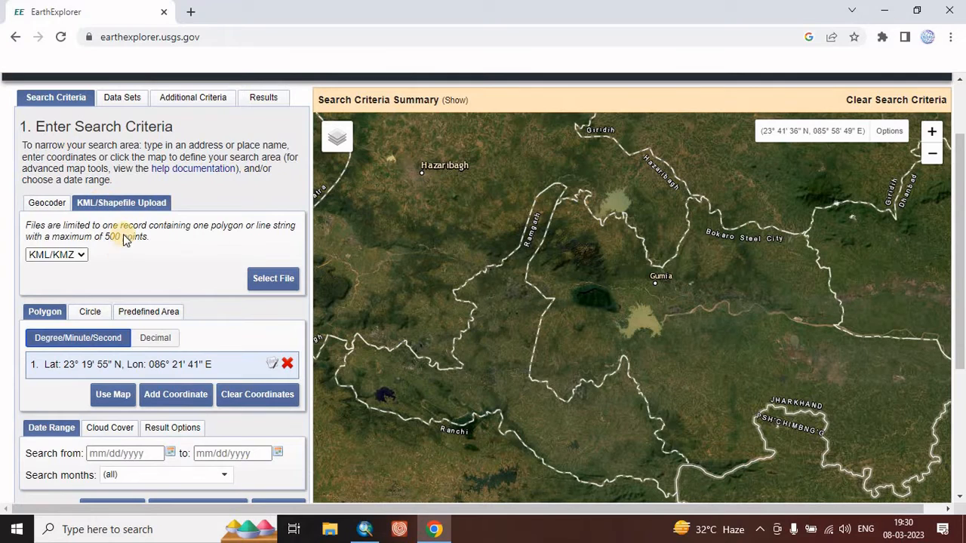
pyautogui.click(82, 257)
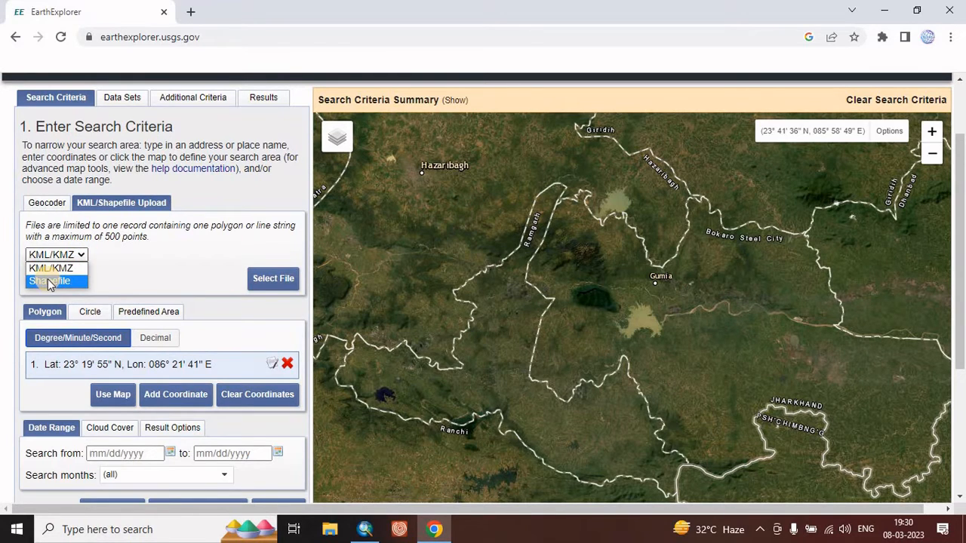
pyautogui.click(53, 268)
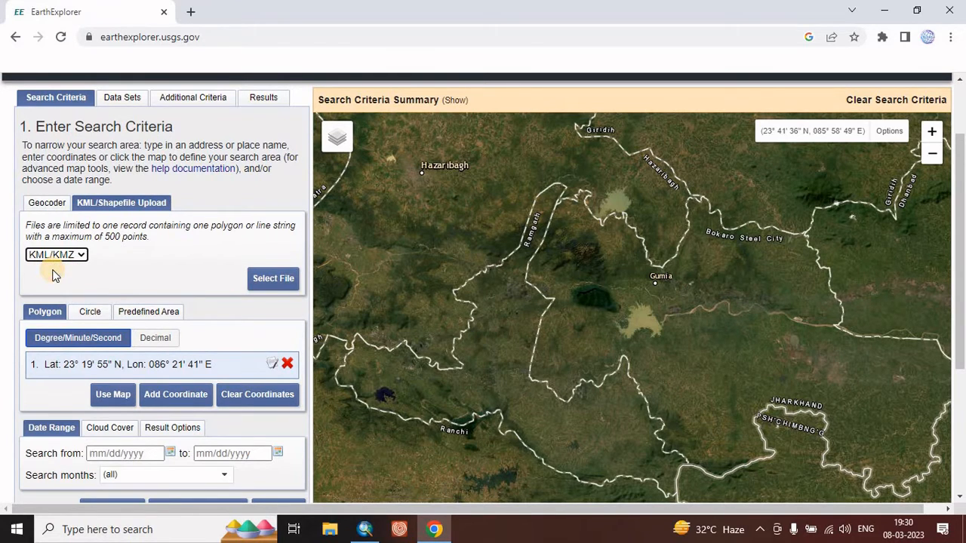
# Upload dem.kmz from the Desktop as the search area polygon and dismiss the upload notice
pyautogui.click(276, 289)
pyautogui.click(277, 288)
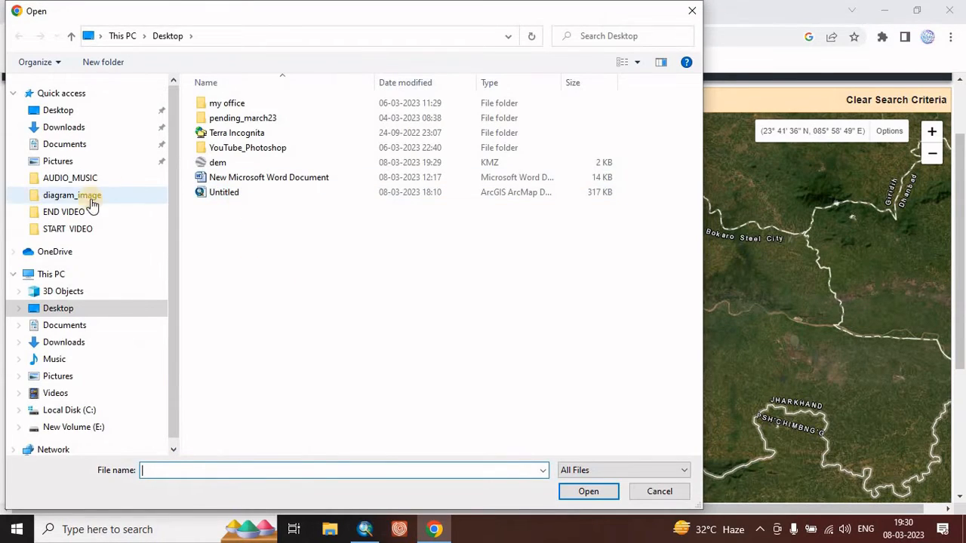
pyautogui.click(216, 162)
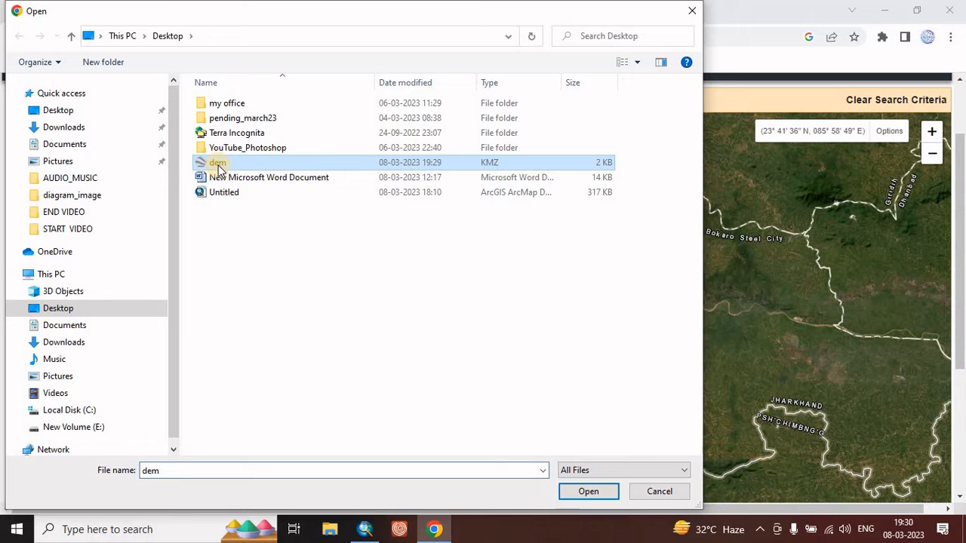
pyautogui.click(581, 493)
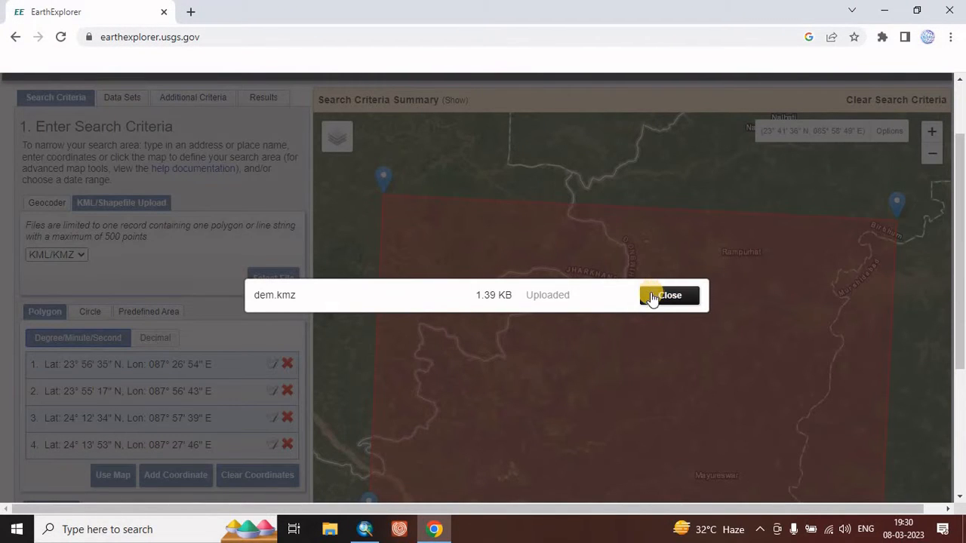
pyautogui.click(653, 298)
pyautogui.moveTo(603, 369); pyautogui.dragTo(618, 330)
pyautogui.scroll(2, 607, 336)
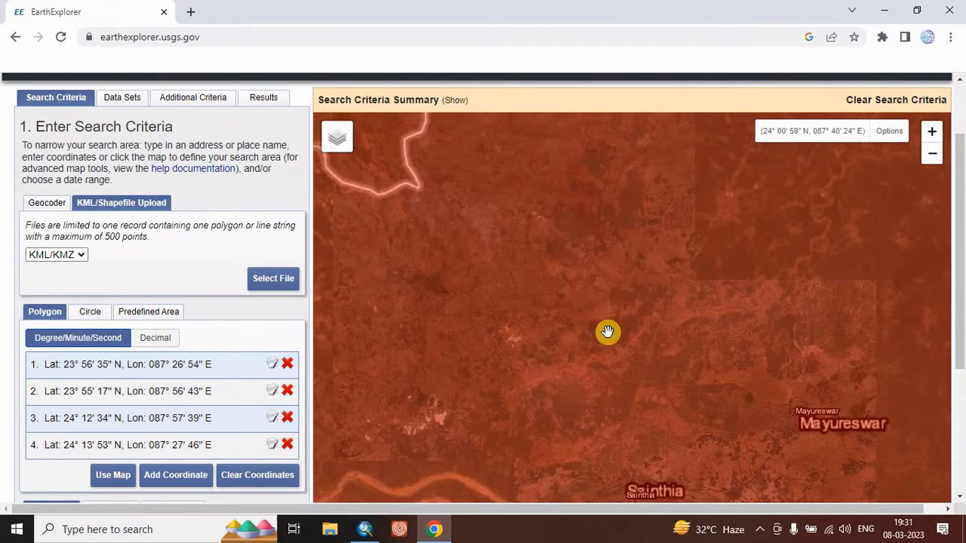
# Check the uploaded polygon on the map, proceed to the data sets and run the search with SRTM 1 Arc-Second Global selected
pyautogui.scroll(-3, 608, 332)
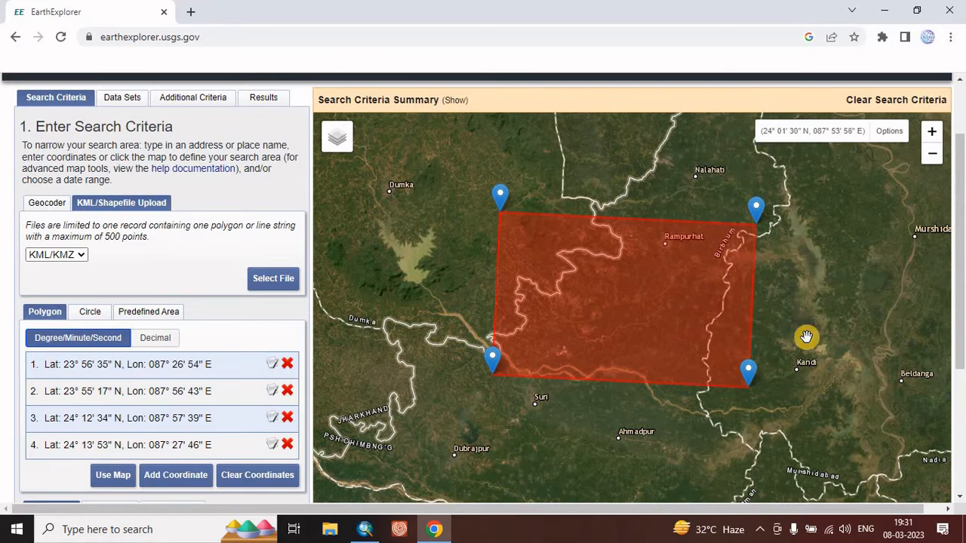
pyautogui.scroll(-2, 200, 396)
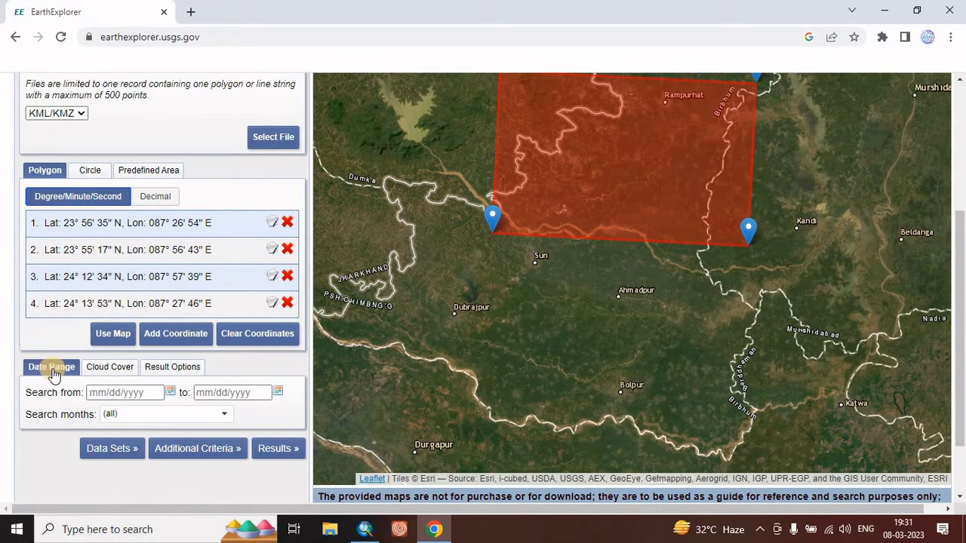
pyautogui.click(112, 453)
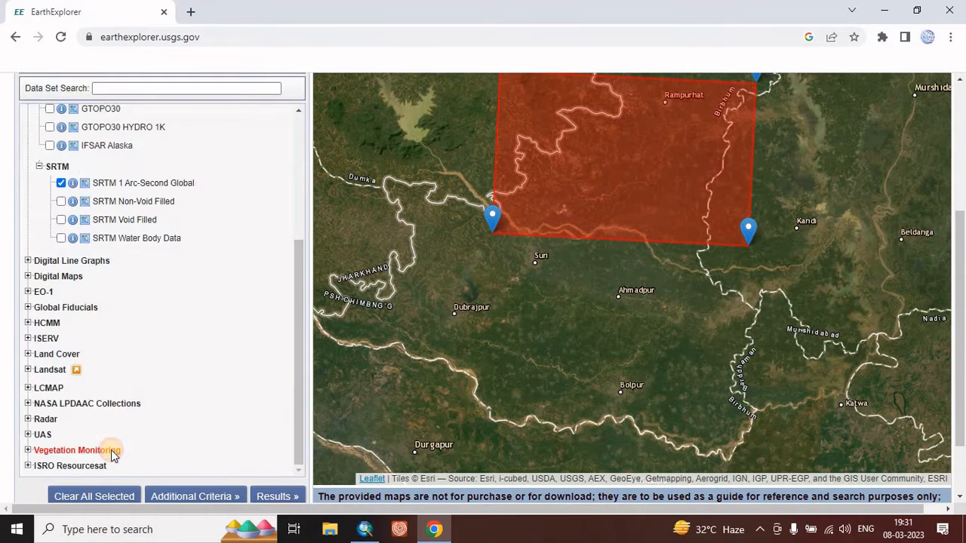
pyautogui.scroll(3, 75, 211)
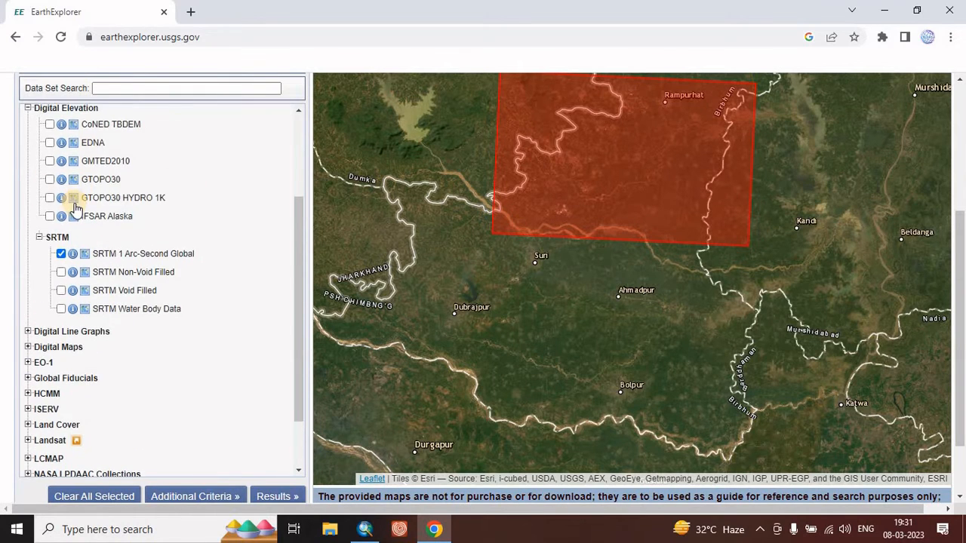
pyautogui.click(275, 496)
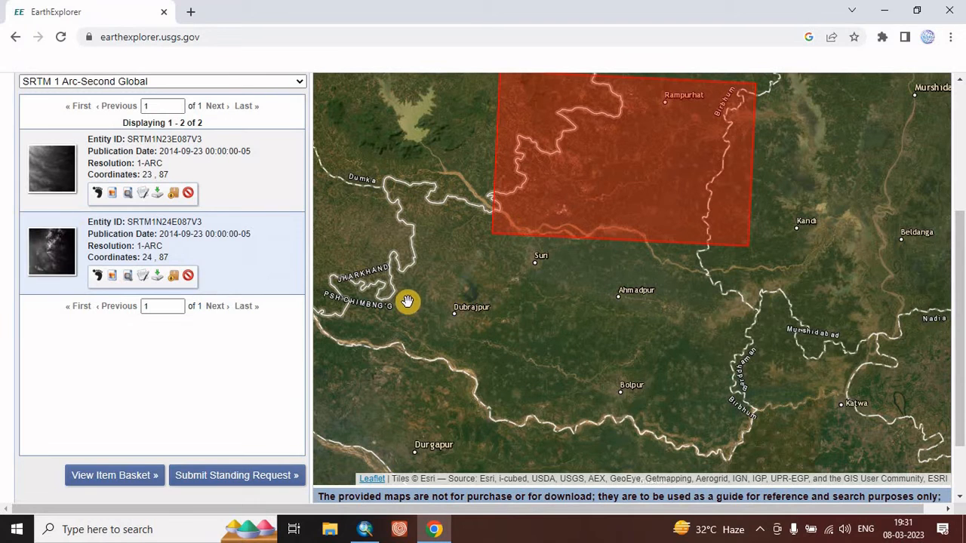
# Show the footprints of both SRTM result tiles on the map and view the download options of SRTM1N23E087V3 without downloading
pyautogui.scroll(2, 209, 330)
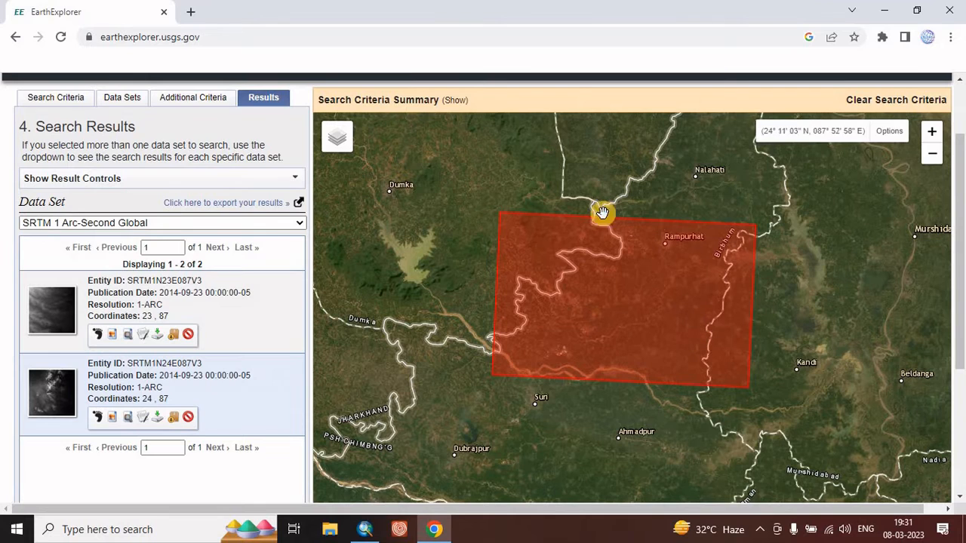
pyautogui.click(98, 337)
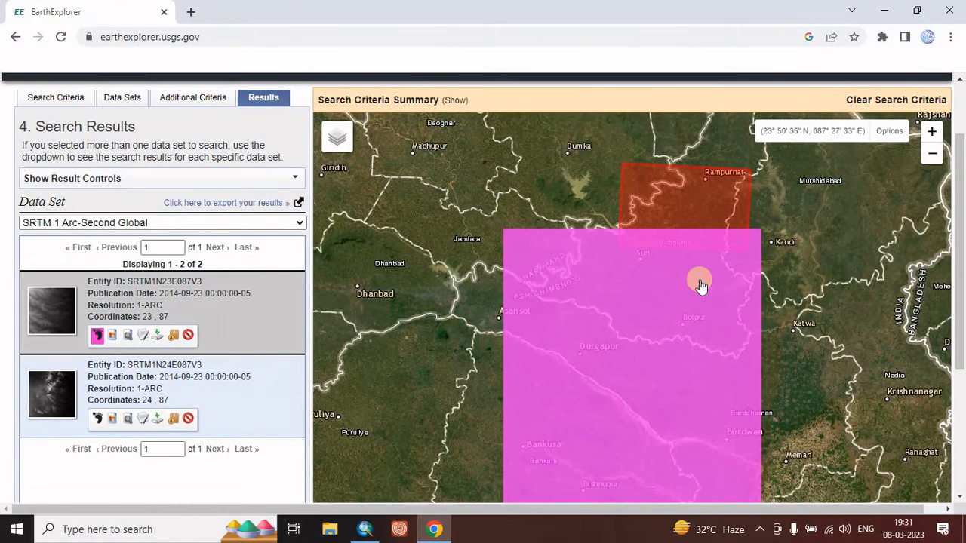
pyautogui.click(97, 421)
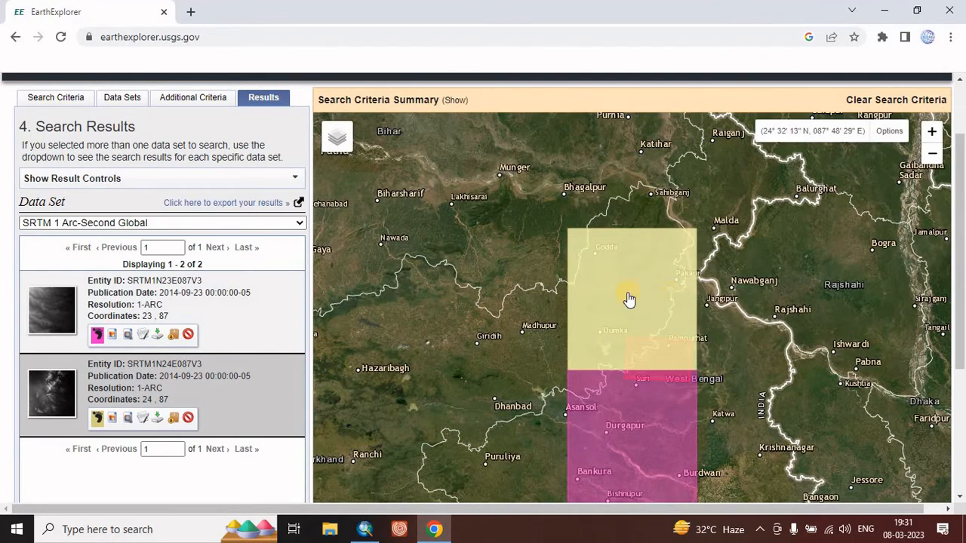
pyautogui.click(159, 338)
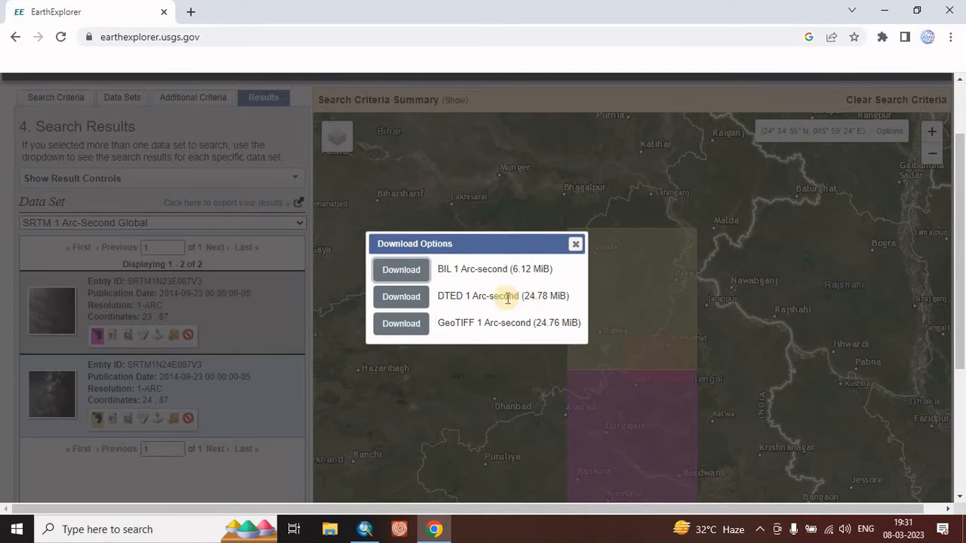
pyautogui.click(575, 244)
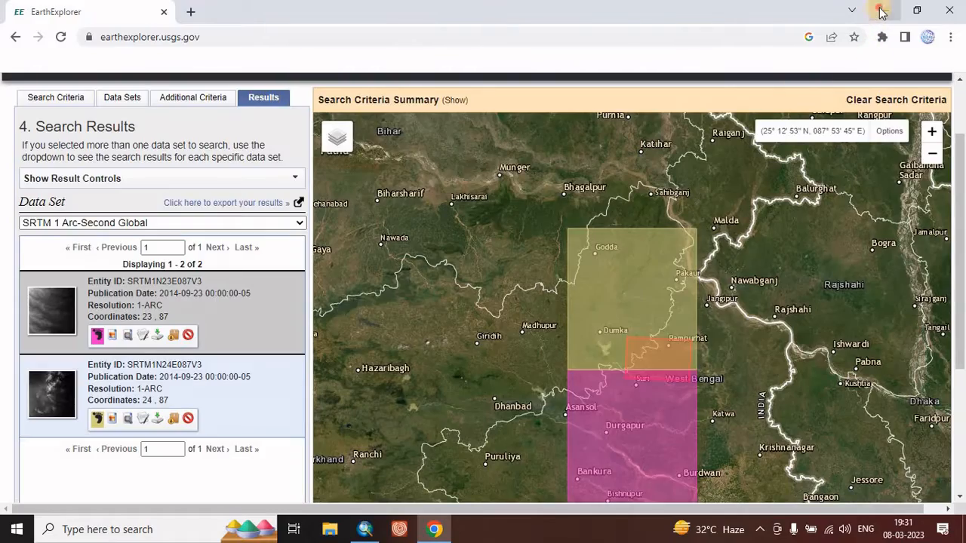
# Switch to ArcMap and add n23_e087_1arc_v3.tif and n24_e087_1arc_v3.tif from the DEM folder in E:\Practical to the map
pyautogui.click(881, 11)
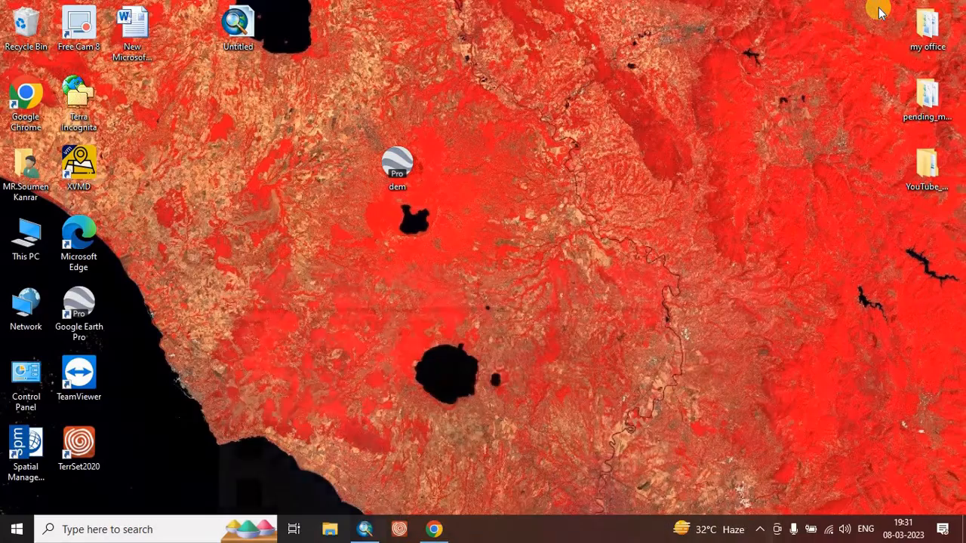
pyautogui.click(370, 530)
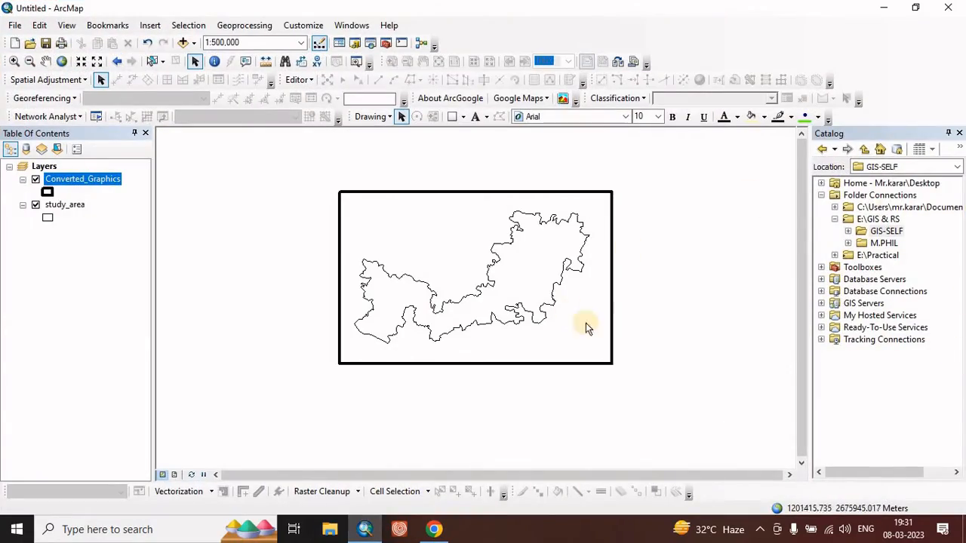
pyautogui.click(849, 243)
pyautogui.click(848, 185)
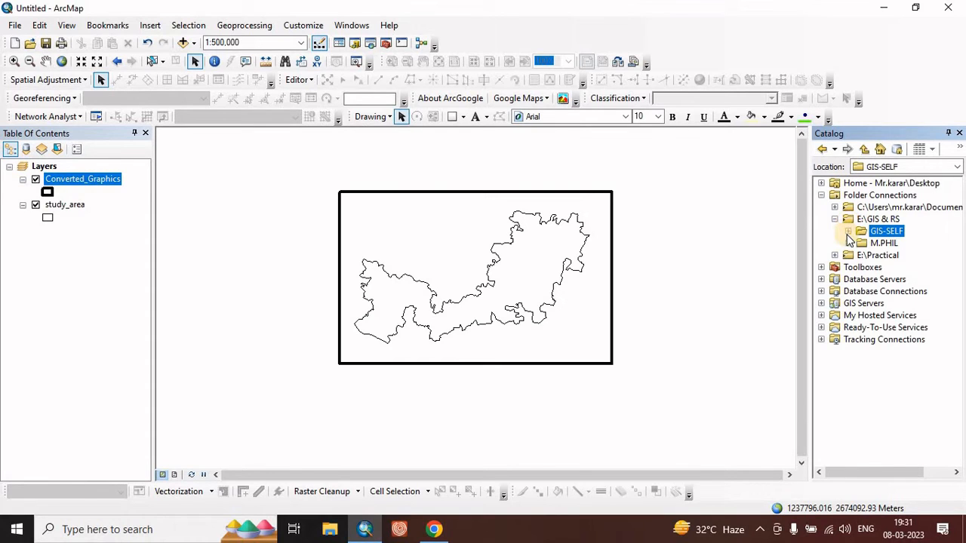
pyautogui.click(835, 255)
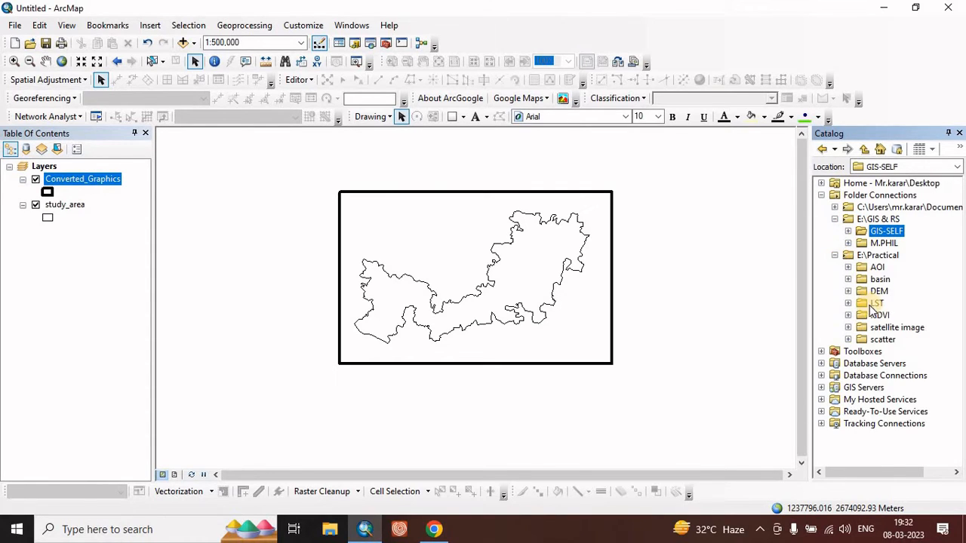
pyautogui.click(849, 291)
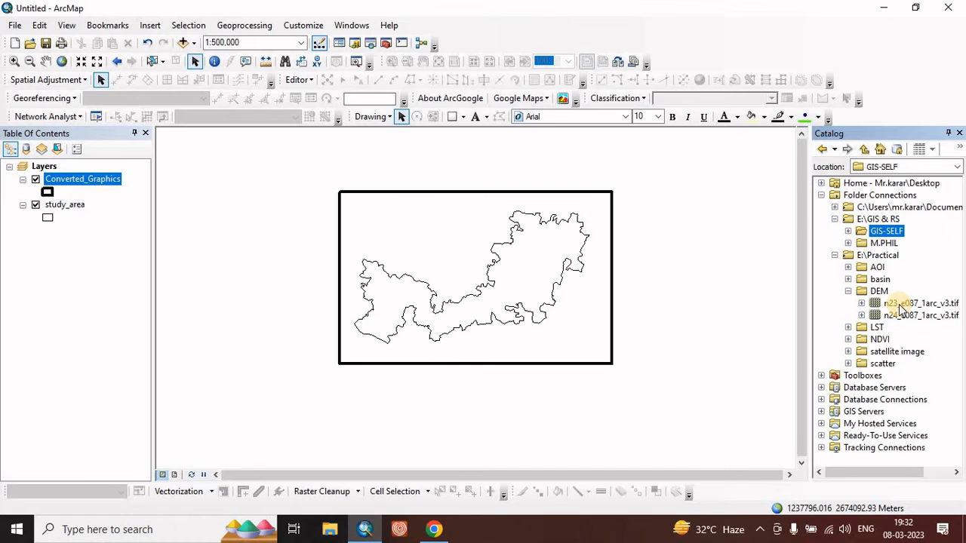
pyautogui.moveTo(899, 303); pyautogui.dragTo(694, 325)
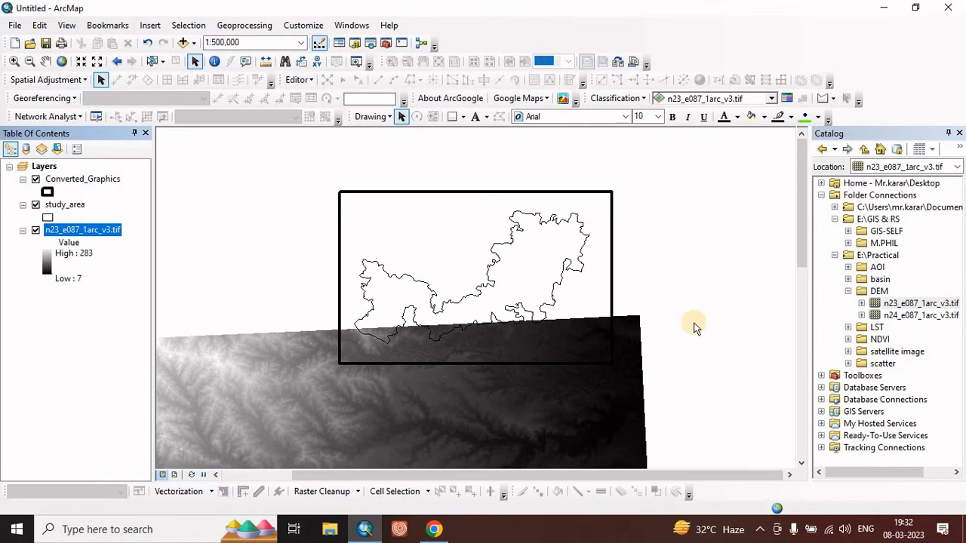
pyautogui.moveTo(909, 315); pyautogui.dragTo(602, 360)
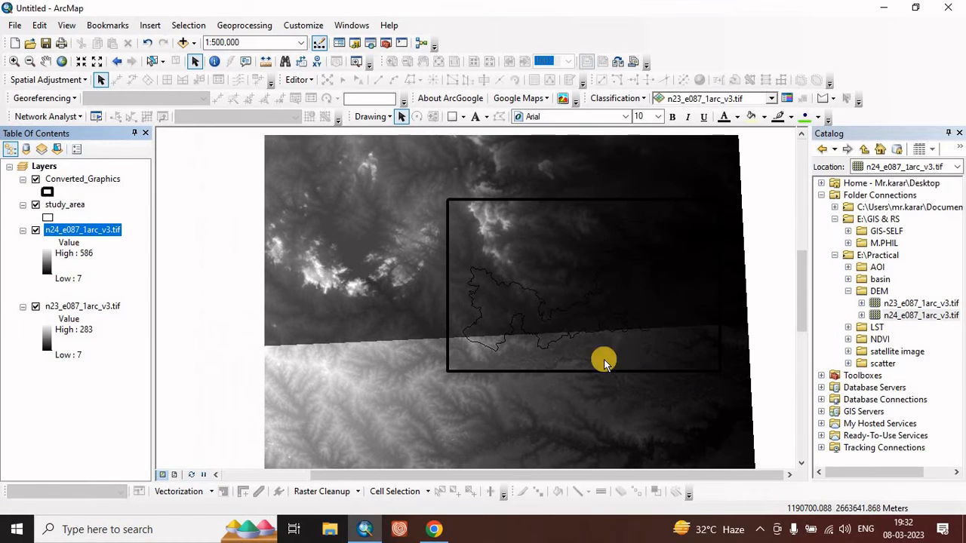
# Set the outline color of the Converted_Graphics rectangle to Mars Red
pyautogui.click(47, 193)
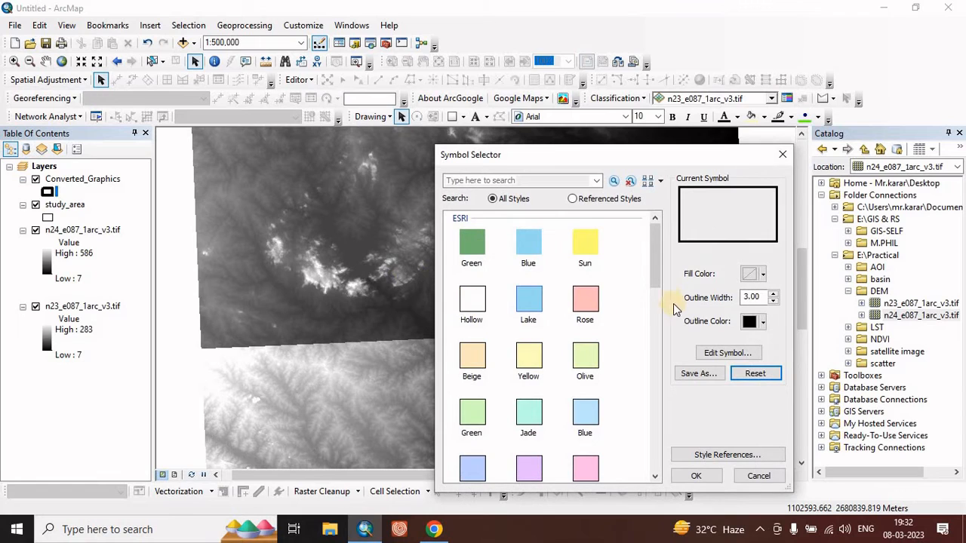
pyautogui.click(752, 323)
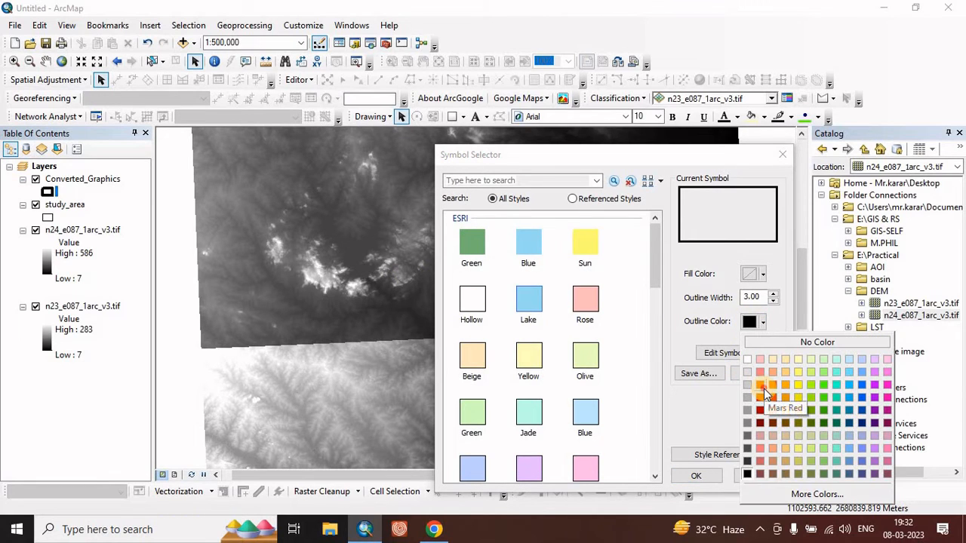
pyautogui.click(760, 385)
pyautogui.click(696, 476)
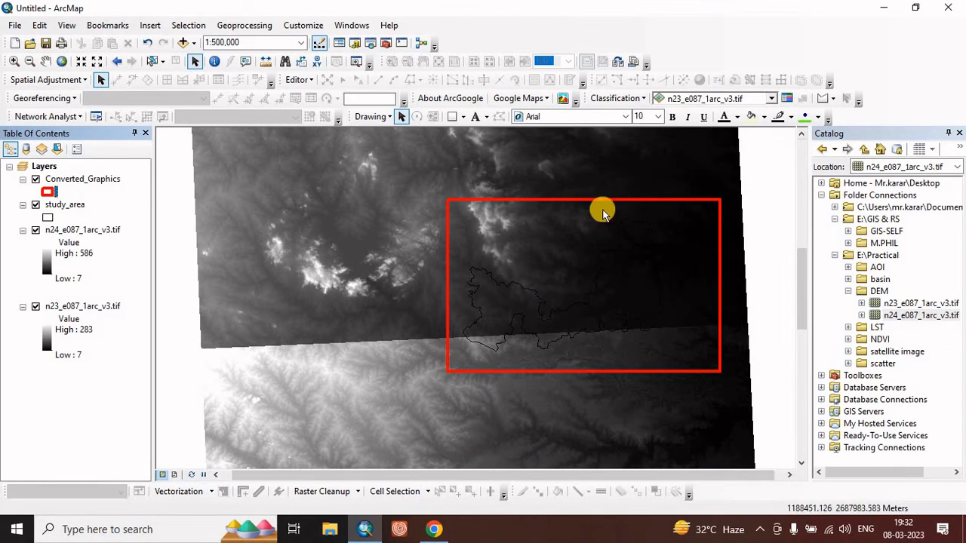
# Set the outline color of the study_area layer to bright pink
pyautogui.click(47, 218)
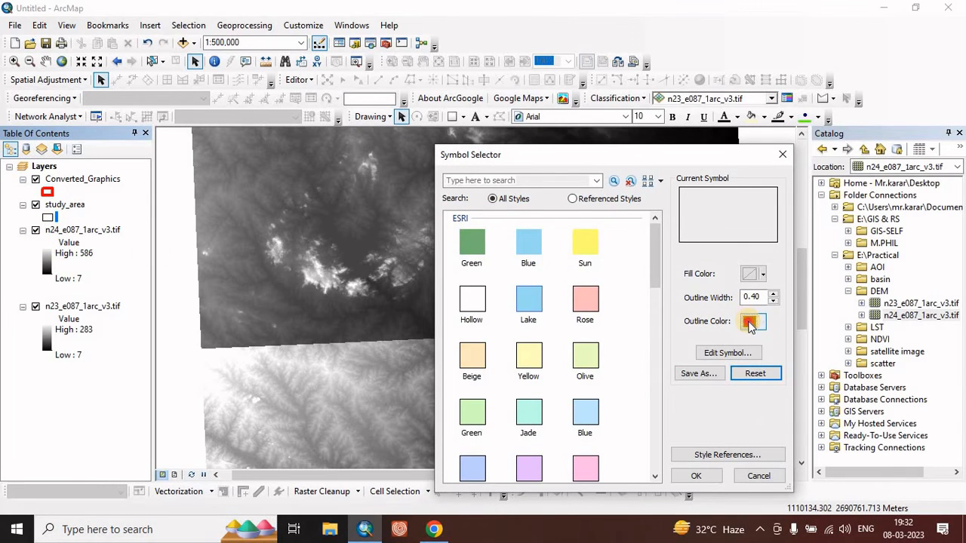
pyautogui.click(750, 323)
pyautogui.click(887, 385)
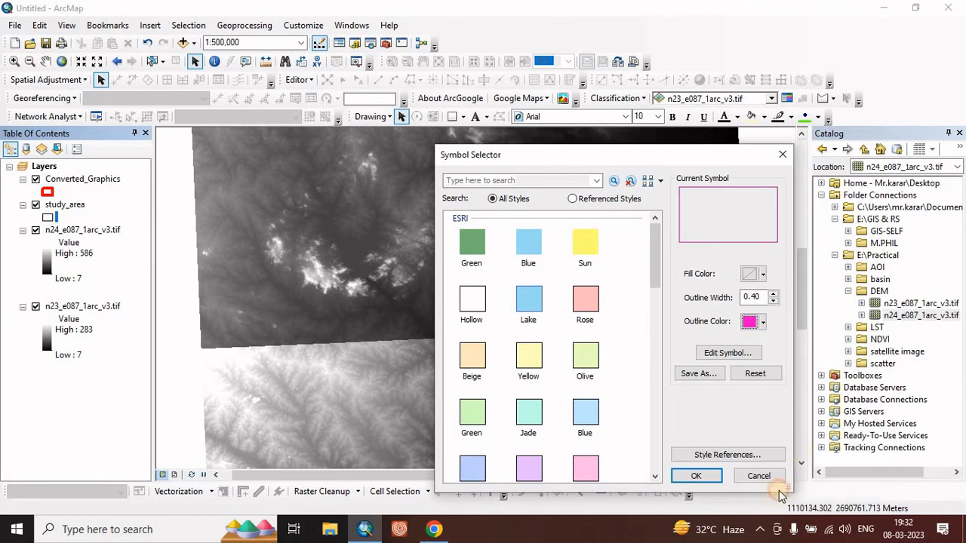
pyautogui.click(696, 476)
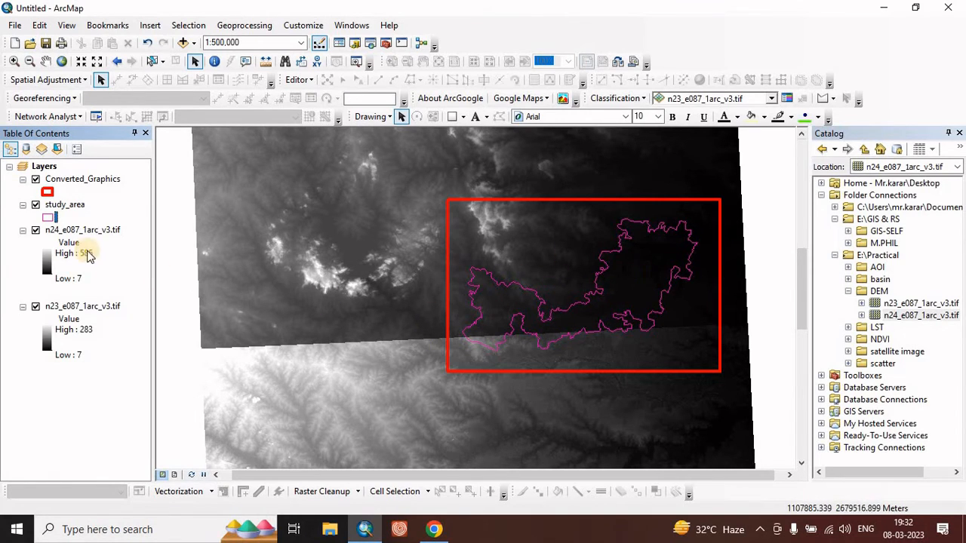
# Check the DEM coverage of the study area by hiding both elevation rasters and showing them again
pyautogui.moveTo(616, 303); pyautogui.dragTo(508, 275)
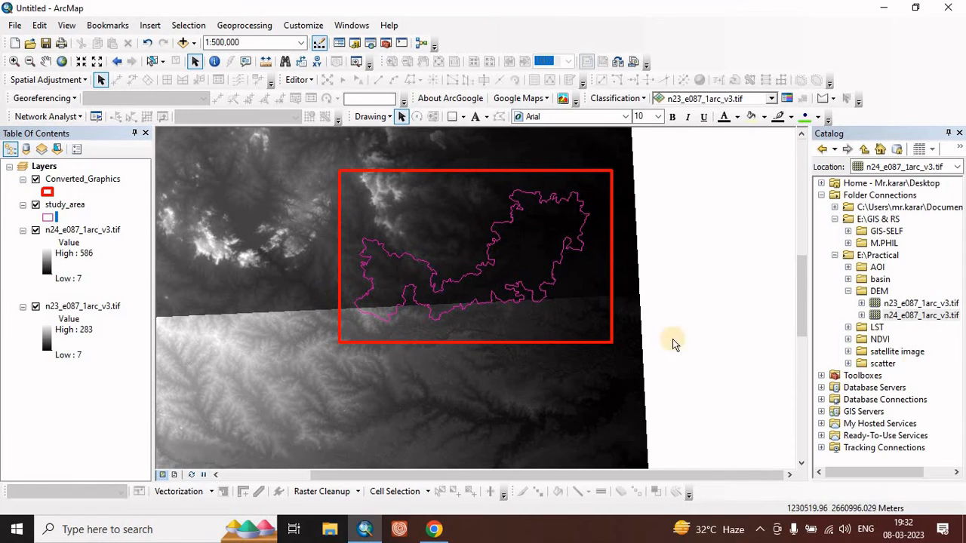
pyautogui.click(36, 230)
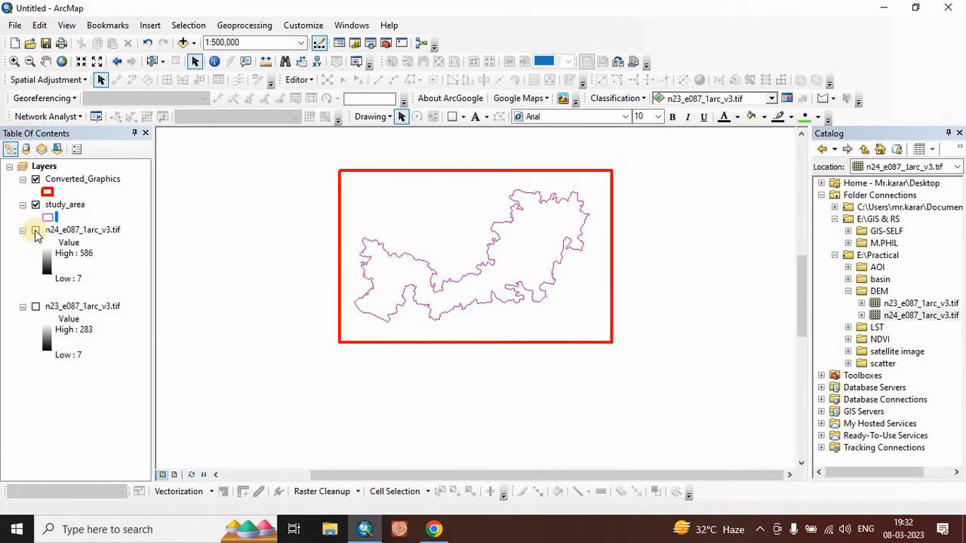
pyautogui.click(36, 230)
pyautogui.click(35, 306)
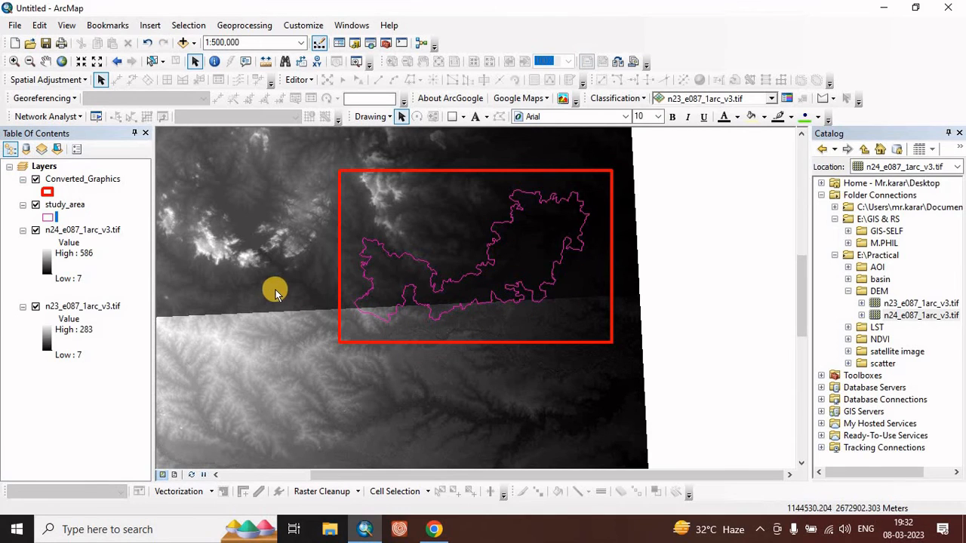
pyautogui.moveTo(281, 293); pyautogui.dragTo(378, 314)
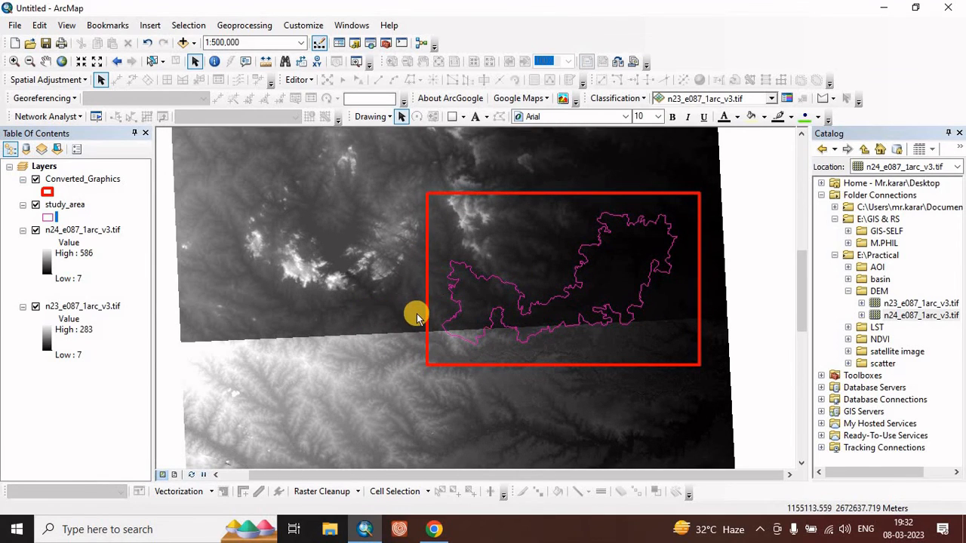